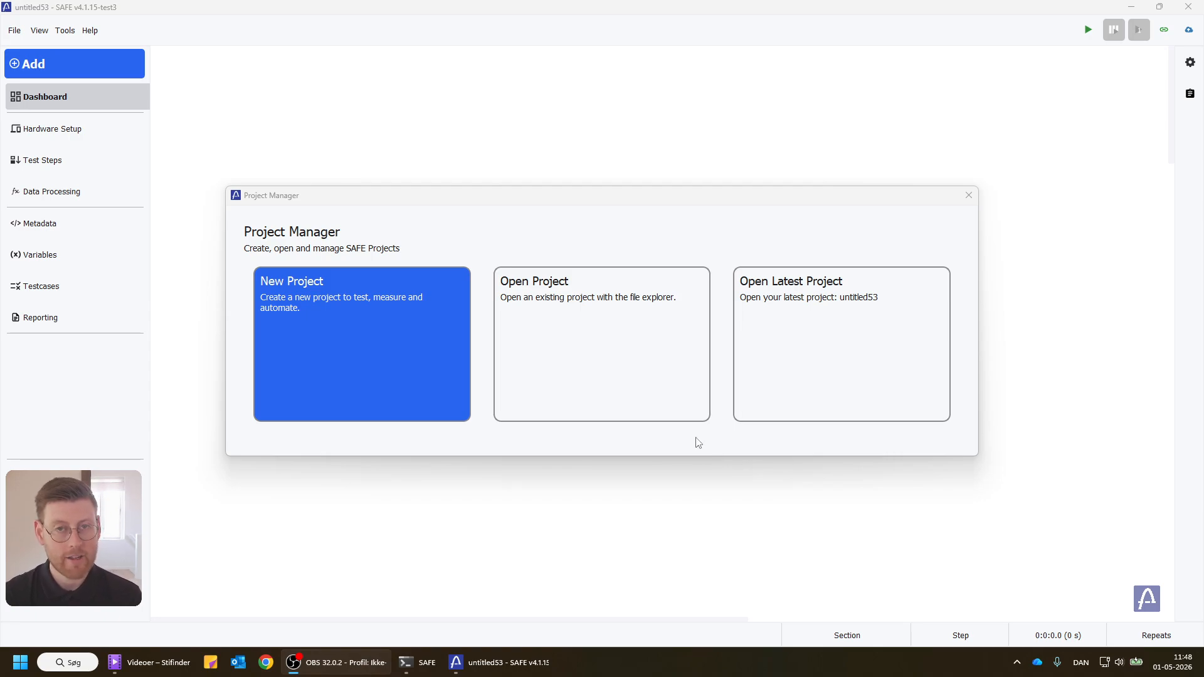
# Step: Create a new project named untitled54 from the Blank template
pyautogui.click(431, 363)
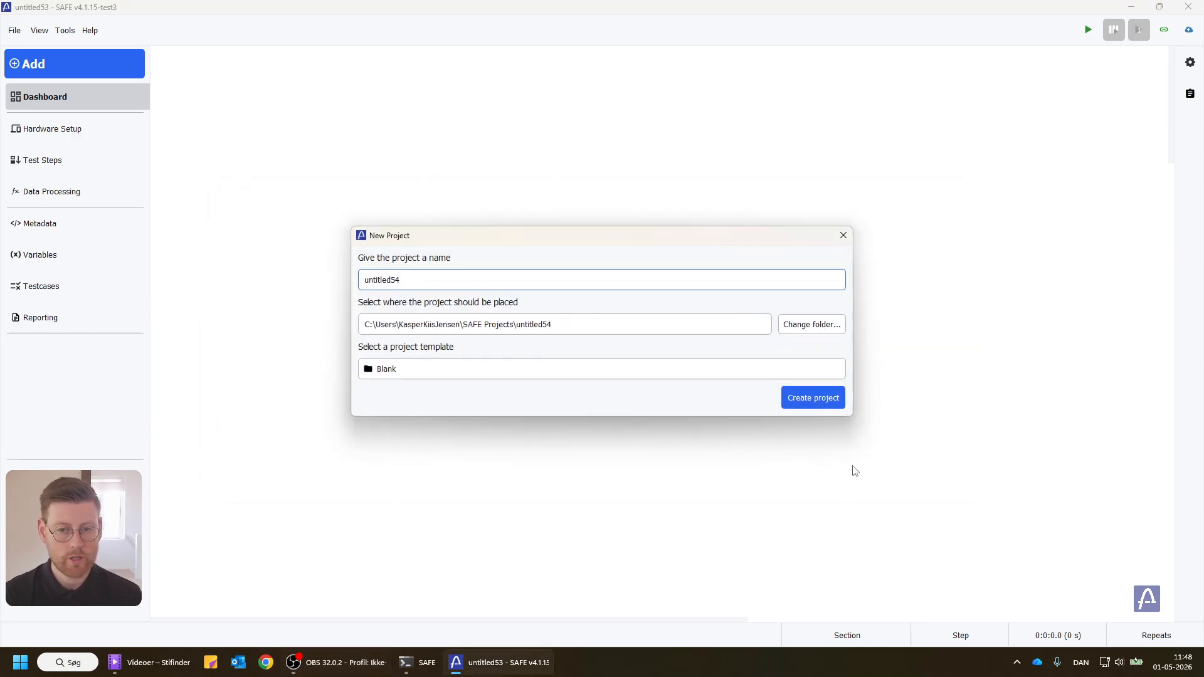
pyautogui.click(813, 401)
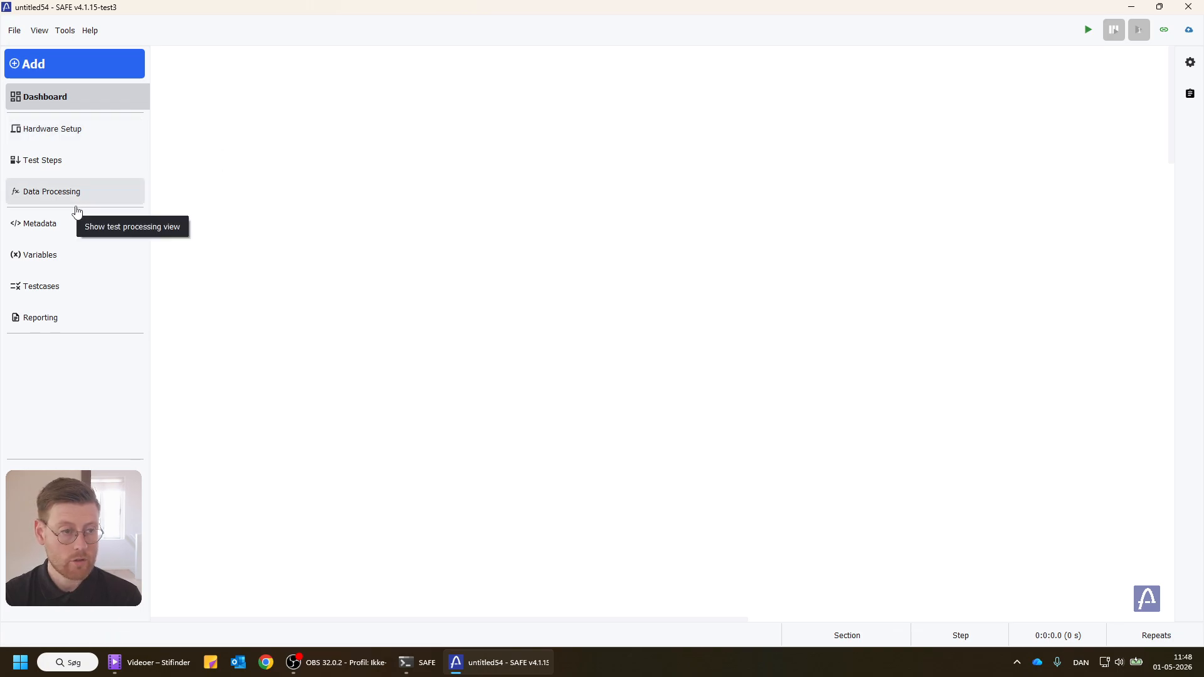
# Step: Add a variable named Output with a default value of 1 and show its advanced properties
pyautogui.click(35, 257)
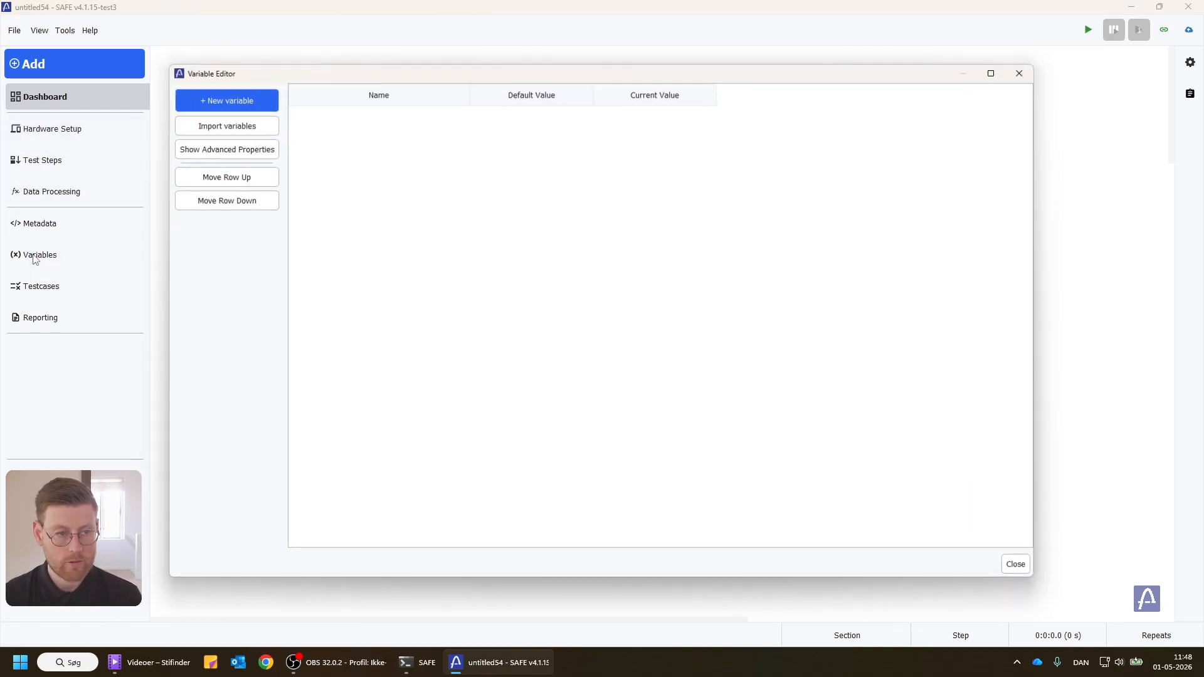
pyautogui.click(227, 100)
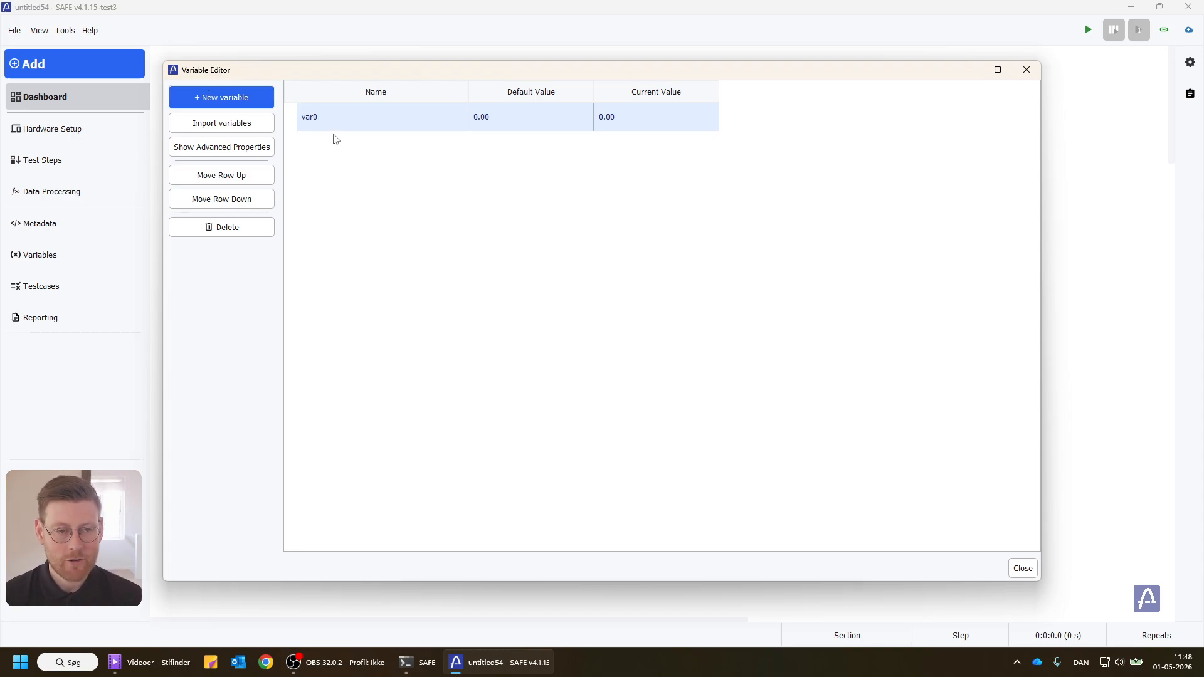
pyautogui.doubleClick(359, 123)
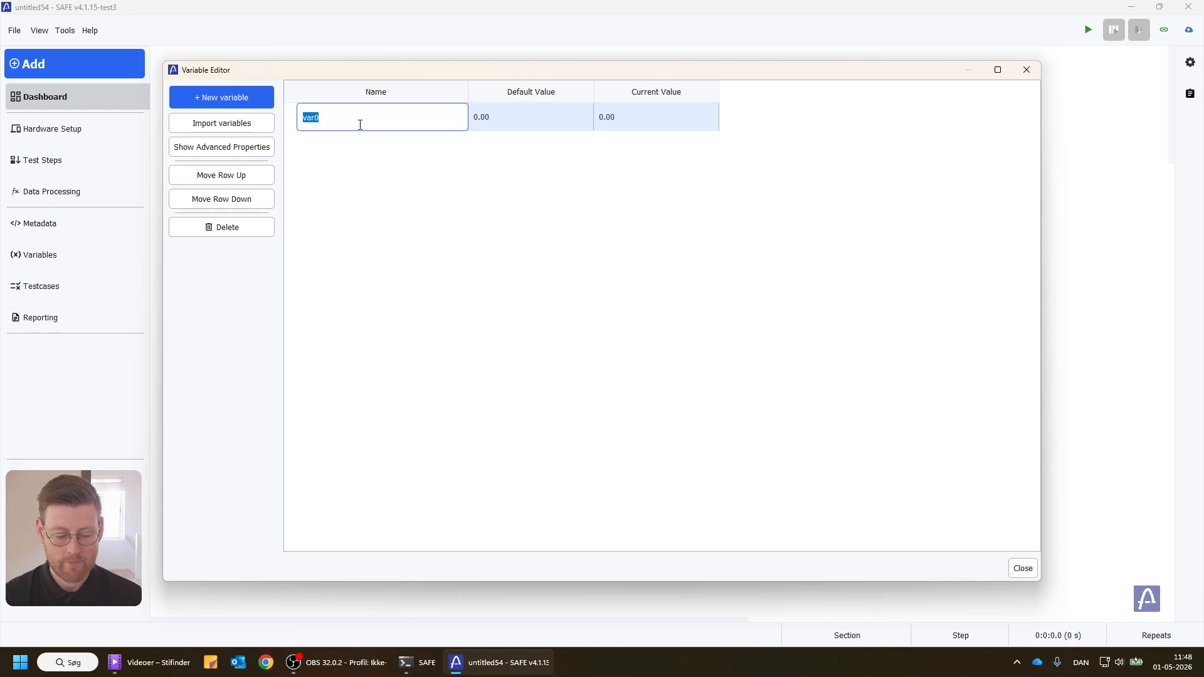
pyautogui.write('Output')
pyautogui.press('Return')
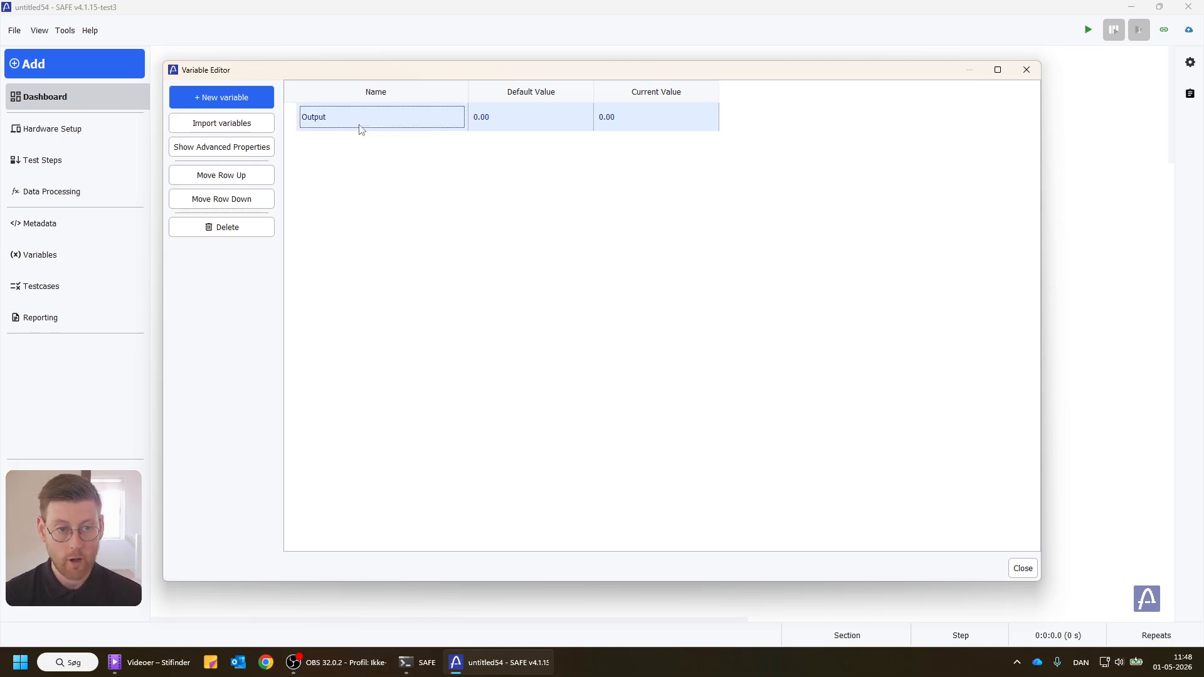
pyautogui.doubleClick(513, 125)
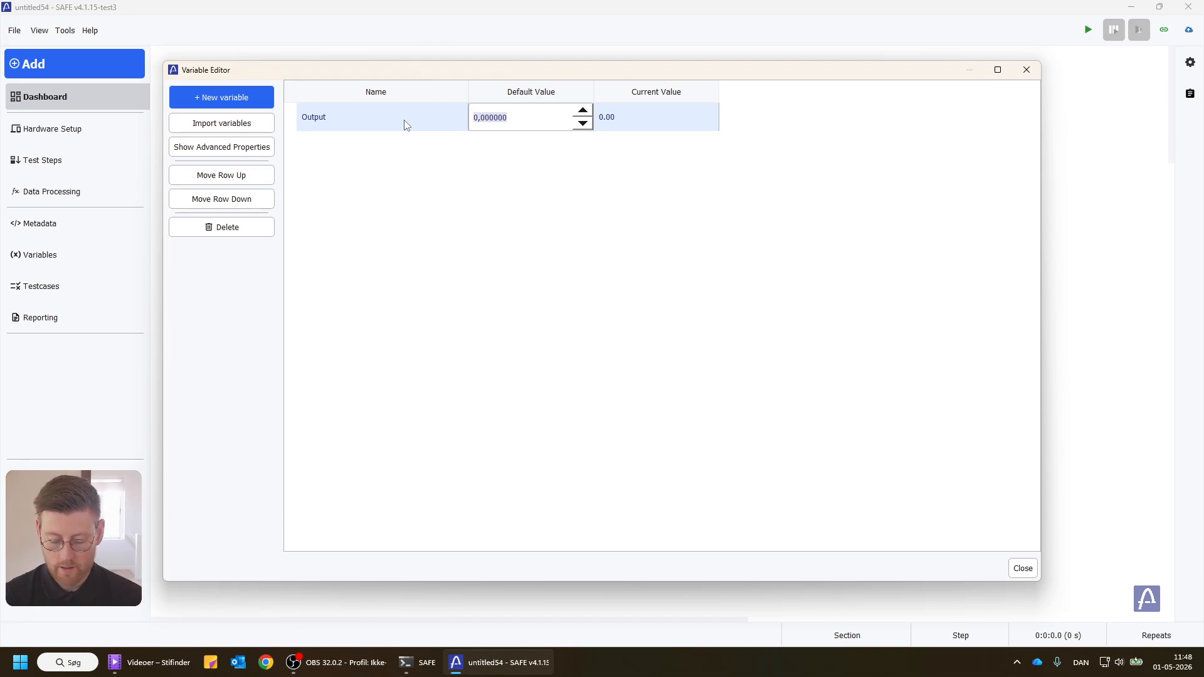
pyautogui.write('1')
pyautogui.press('Return')
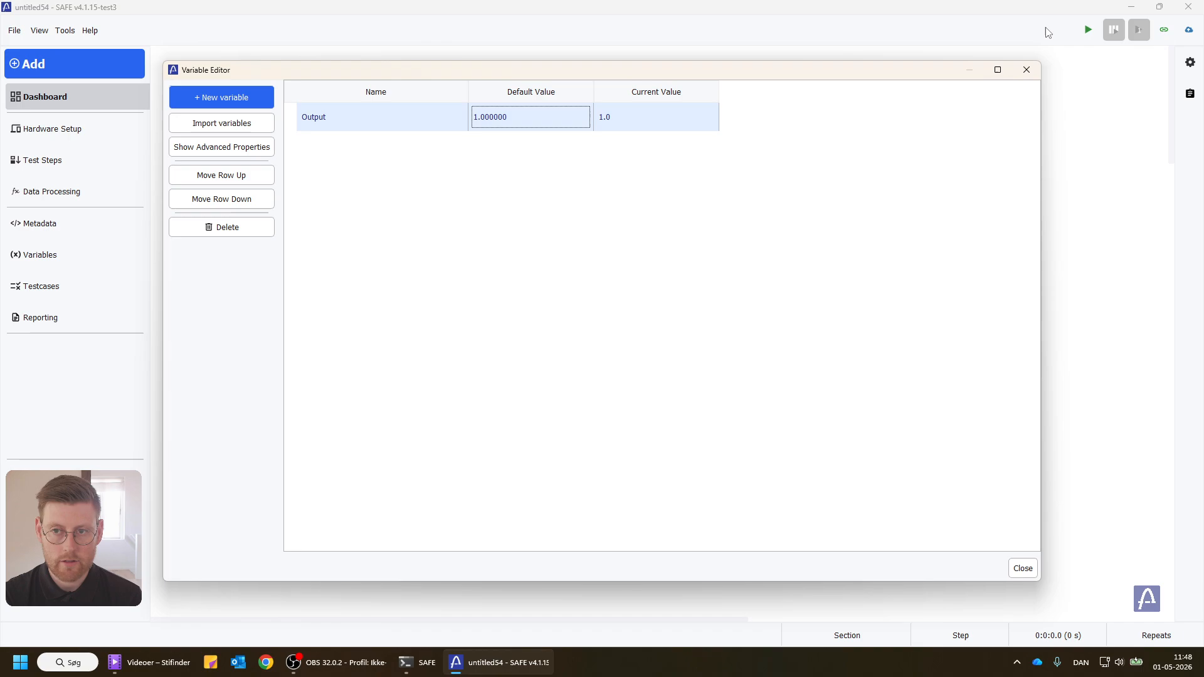
pyautogui.click(239, 153)
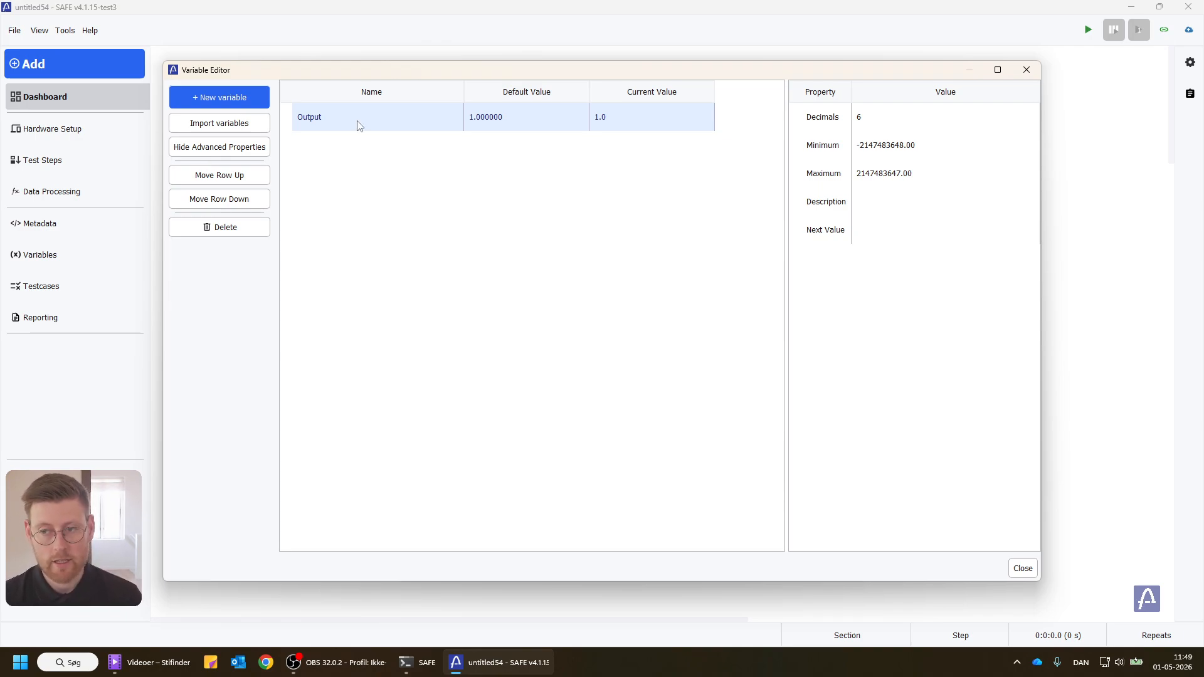
pyautogui.click(1026, 74)
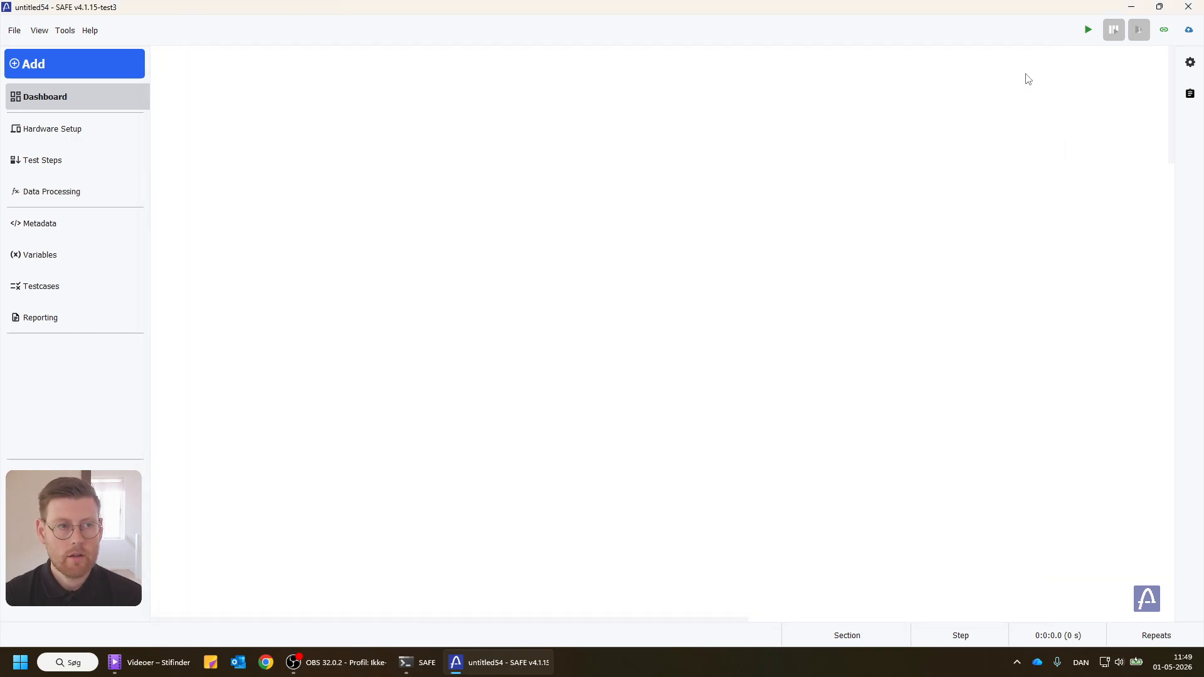
# Step: Add a basic step to the empty test sequence
pyautogui.click(102, 162)
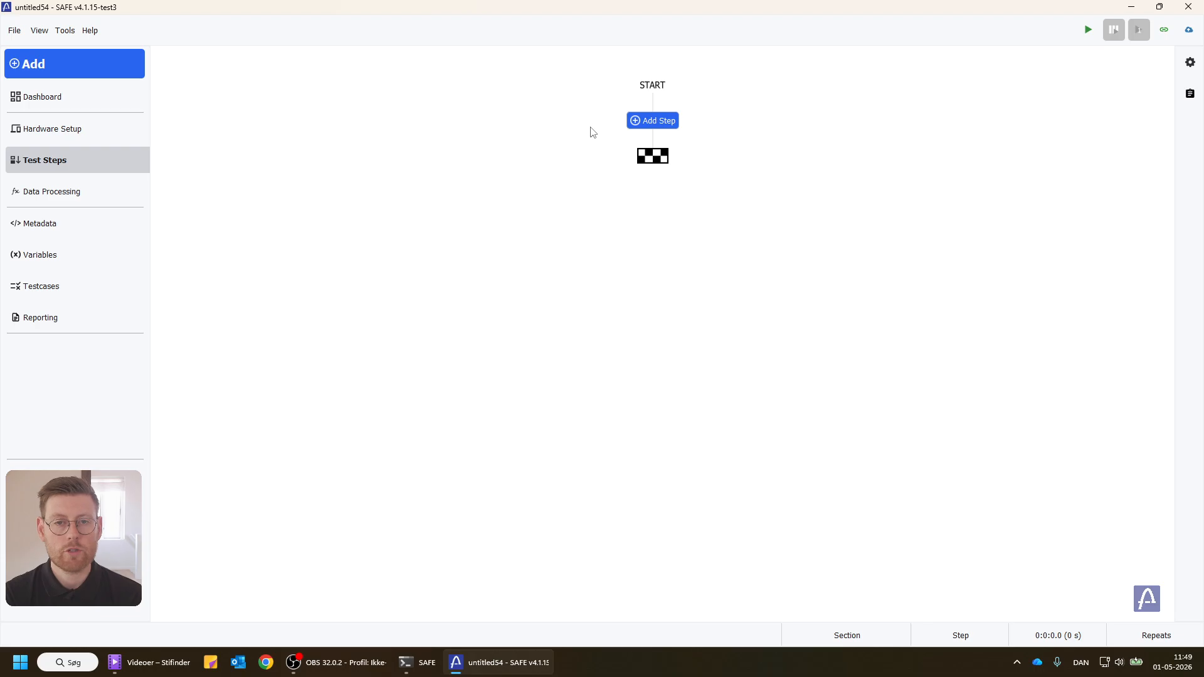
pyautogui.click(658, 125)
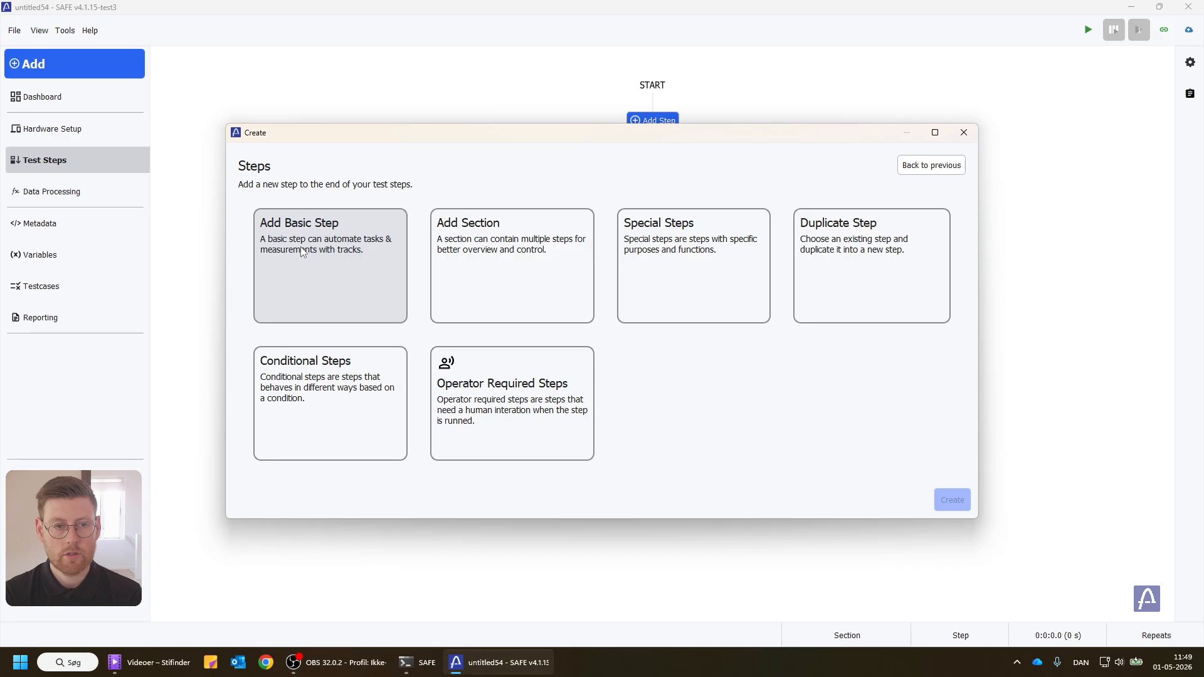
pyautogui.click(301, 252)
pyautogui.click(905, 497)
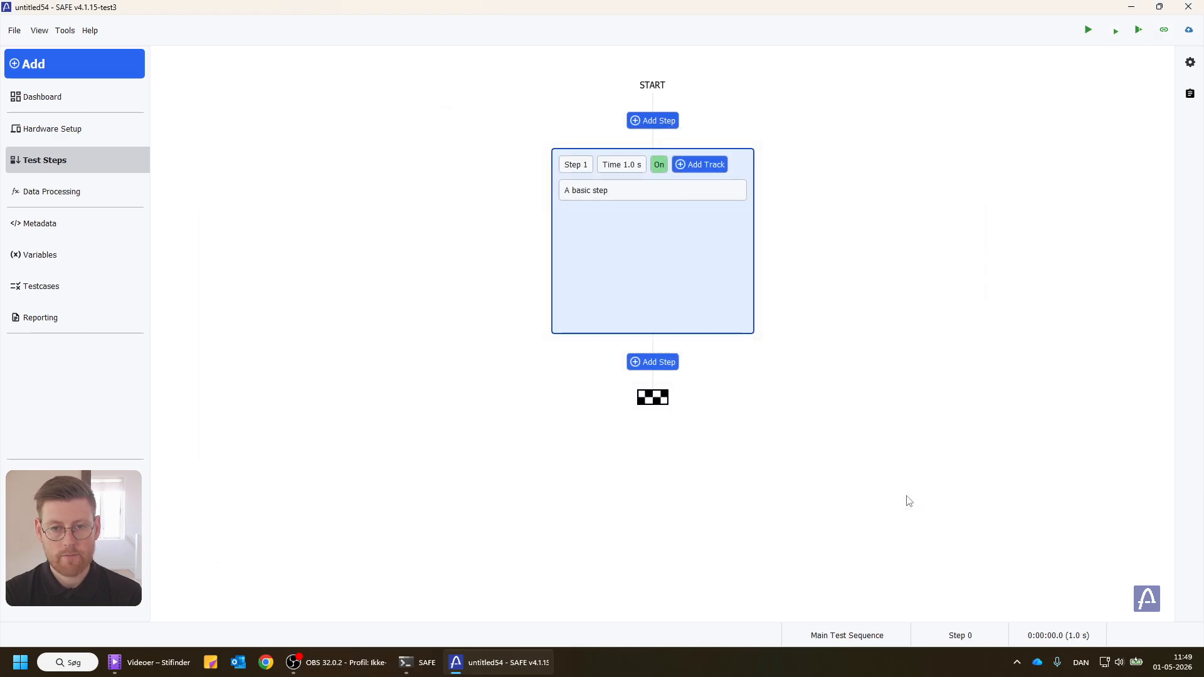
# Step: Add a Save variables track for the Output variable to Step 1
pyautogui.click(699, 164)
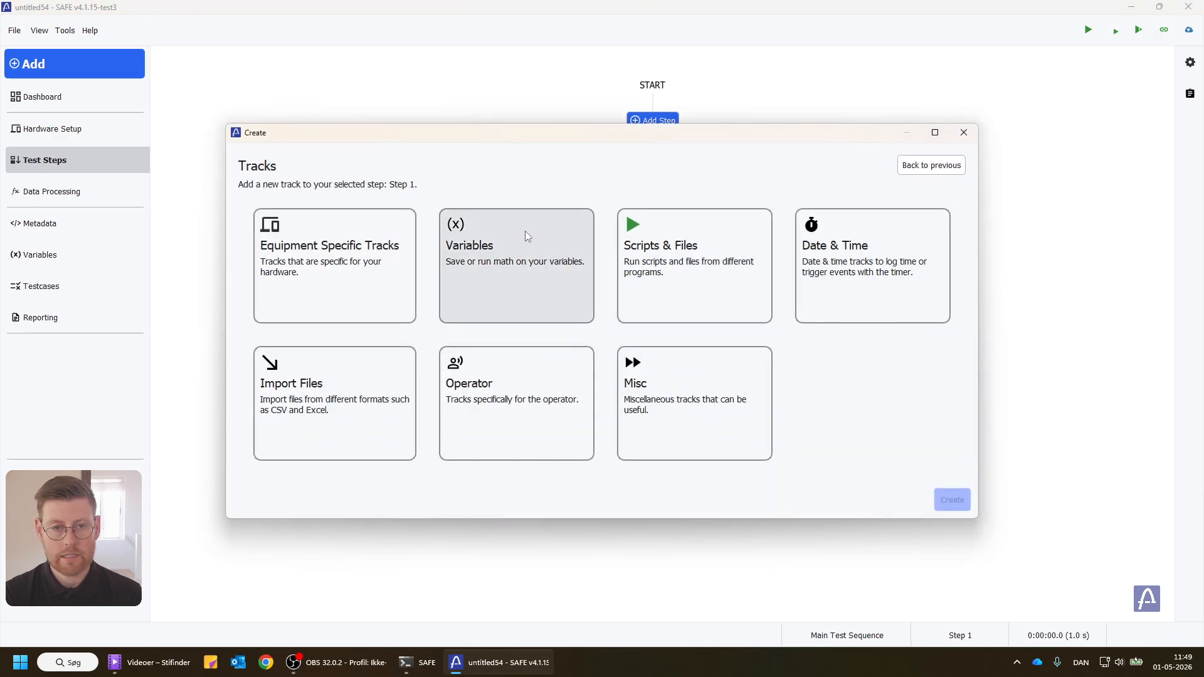
pyautogui.click(513, 242)
pyautogui.click(349, 245)
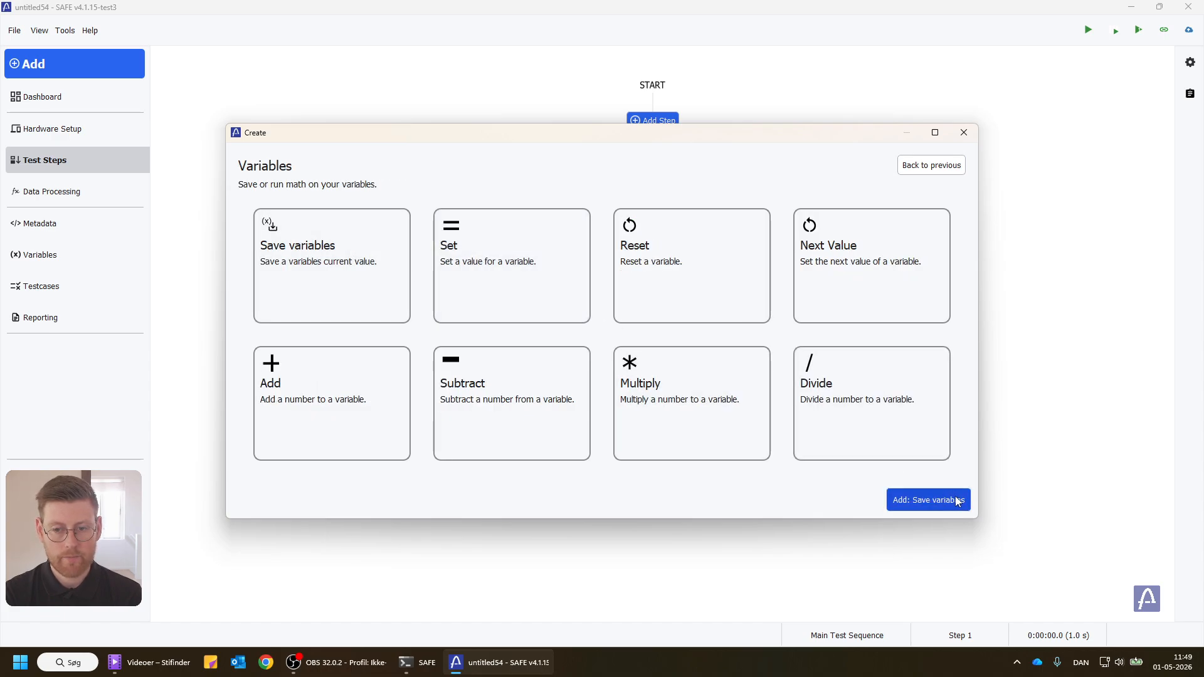
pyautogui.click(961, 511)
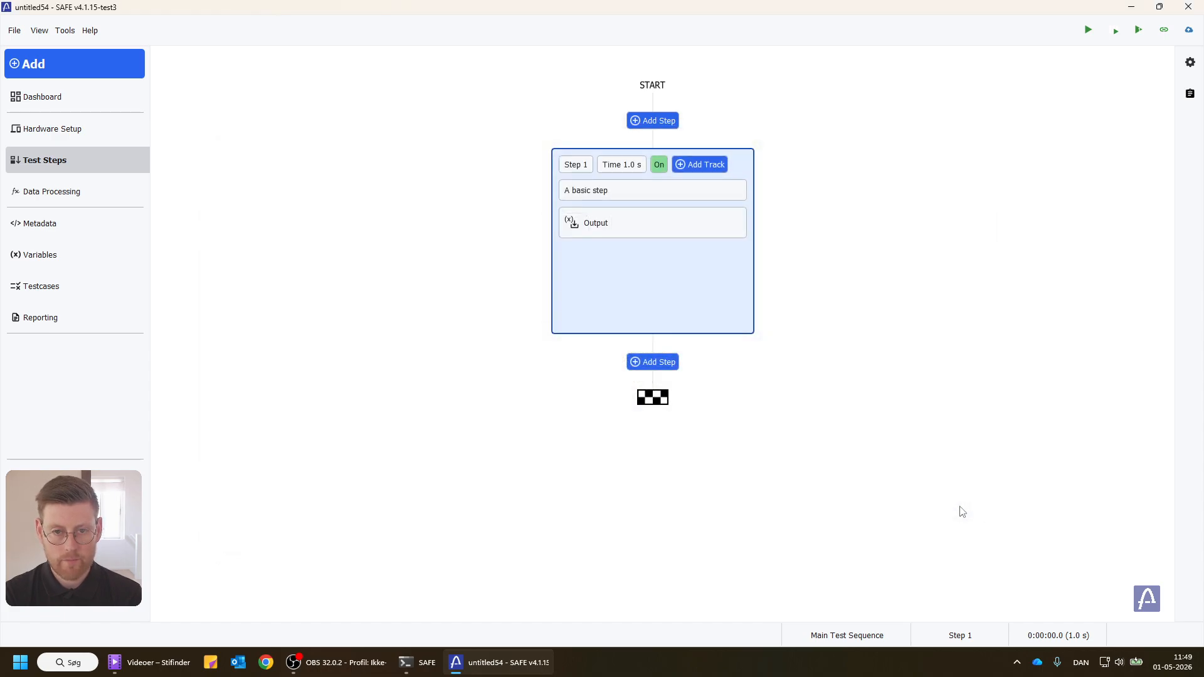
# Step: Add a conditional Repeater Step after Step 1 in the test sequence
pyautogui.click(660, 368)
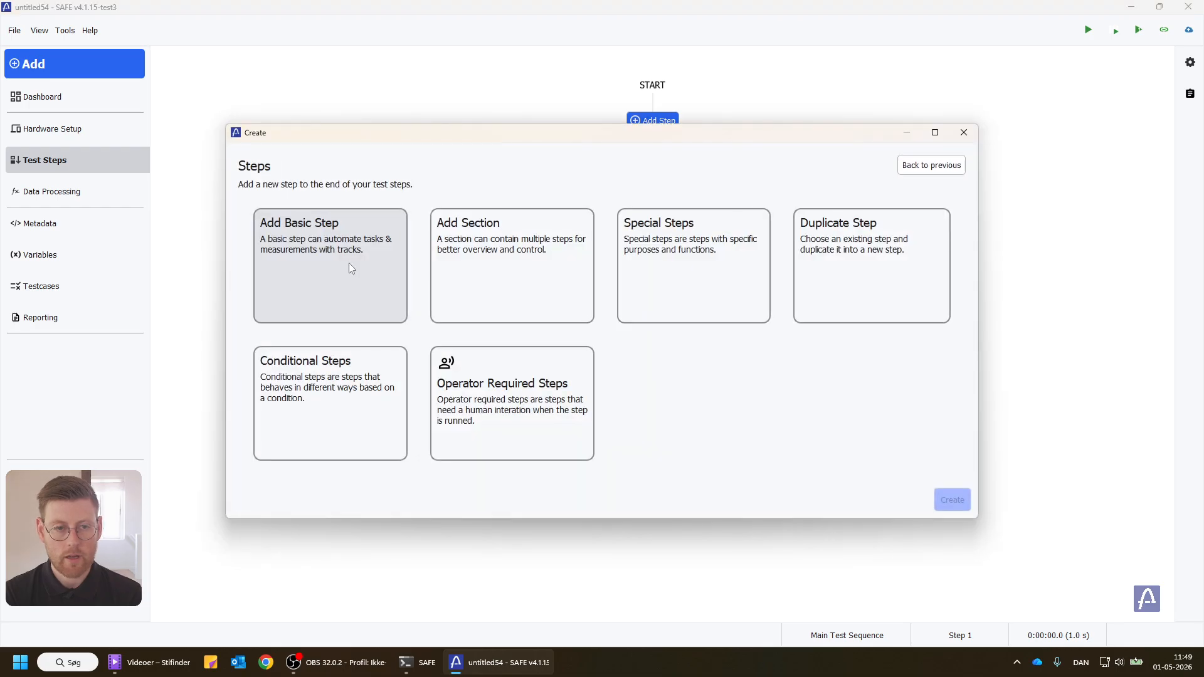
pyautogui.click(340, 393)
pyautogui.click(545, 285)
pyautogui.click(452, 370)
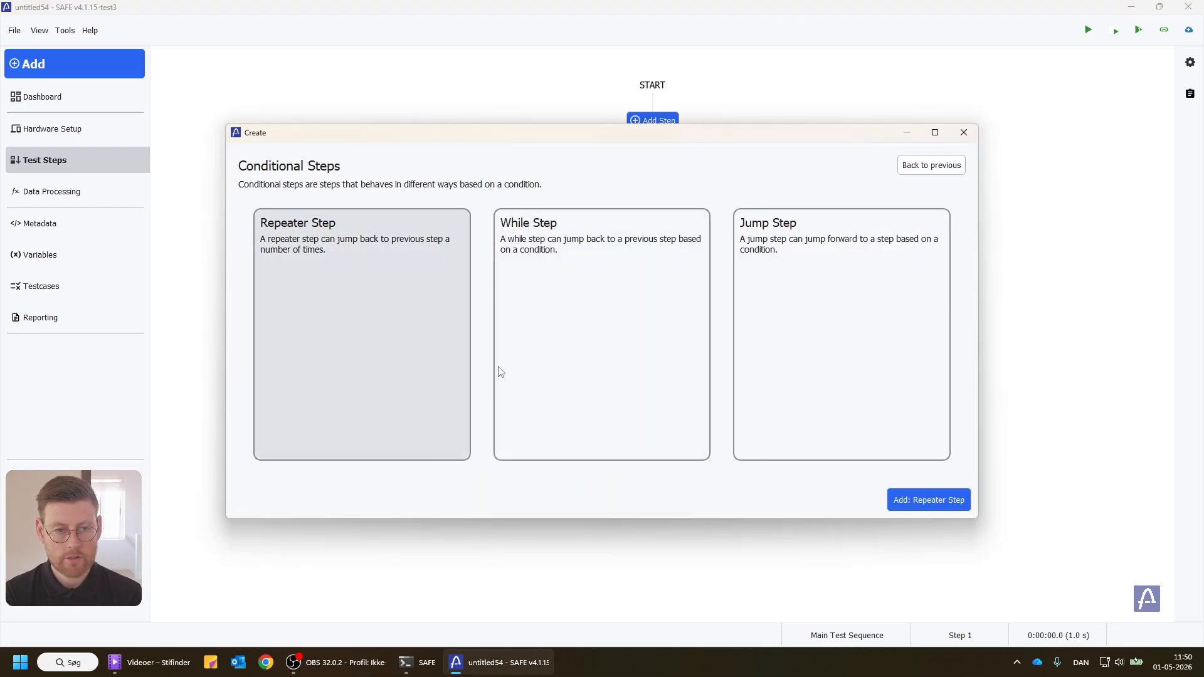
pyautogui.click(910, 506)
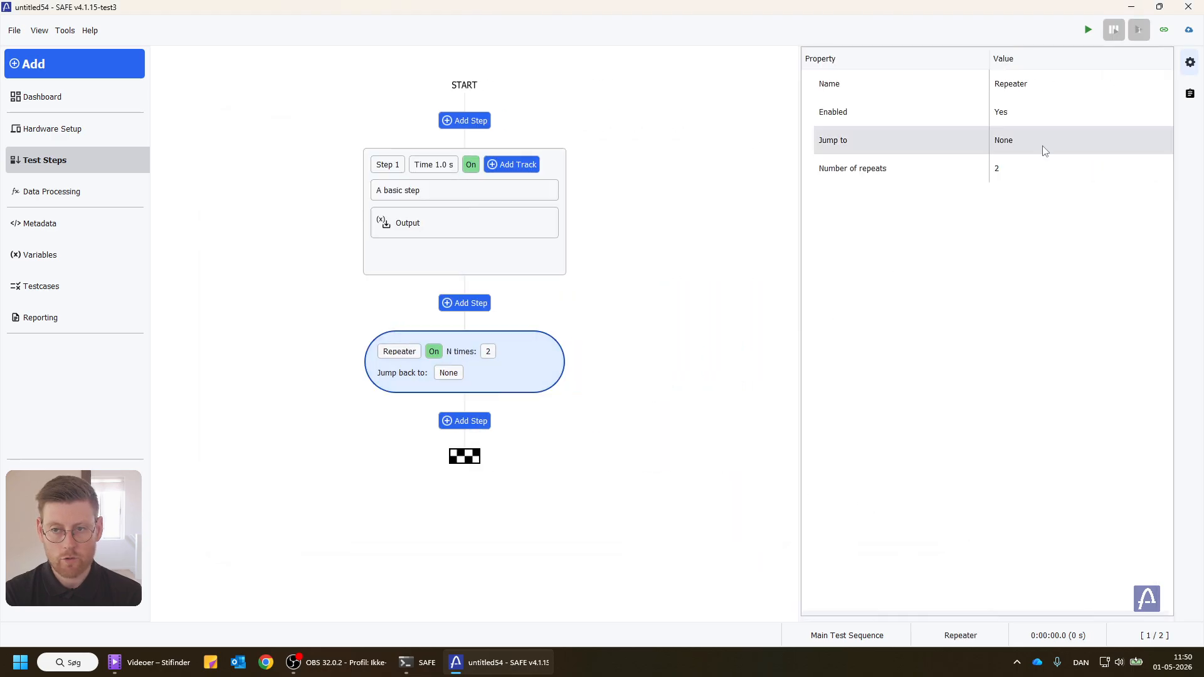
# Step: Set the repeater to 10 repeats and make it jump back to Step 1 | A basic step
pyautogui.click(1039, 164)
pyautogui.press('BackSpace')
pyautogui.write('10')
pyautogui.press('Return')
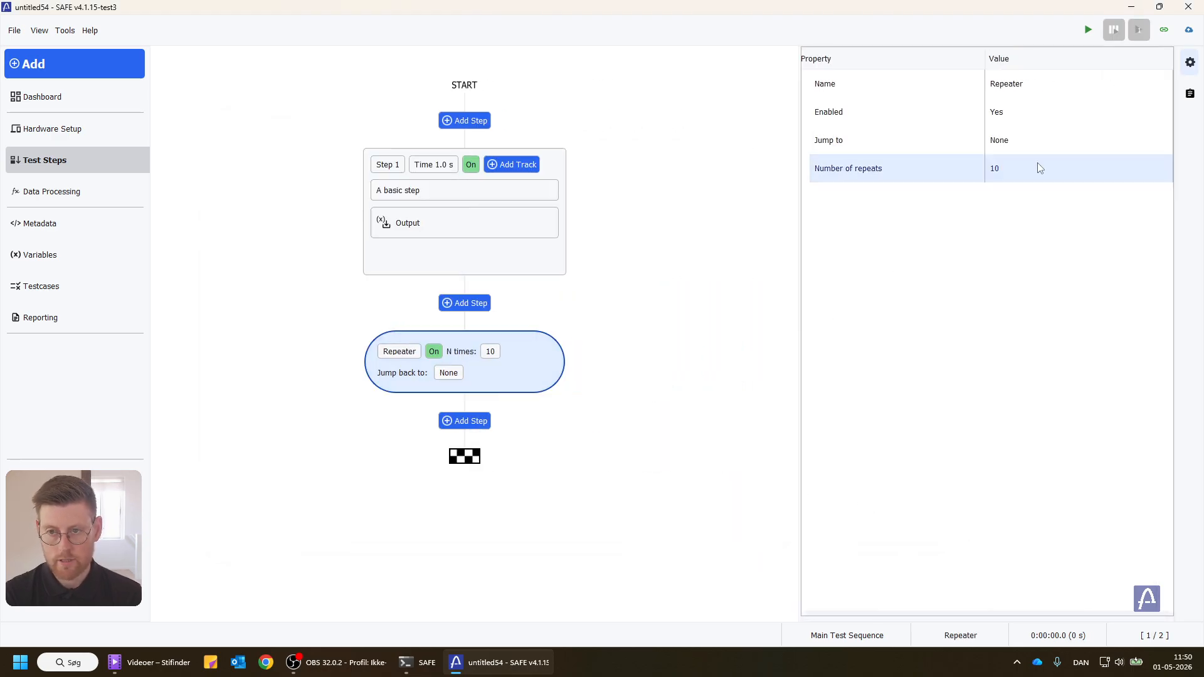
pyautogui.click(1032, 142)
pyautogui.click(1022, 168)
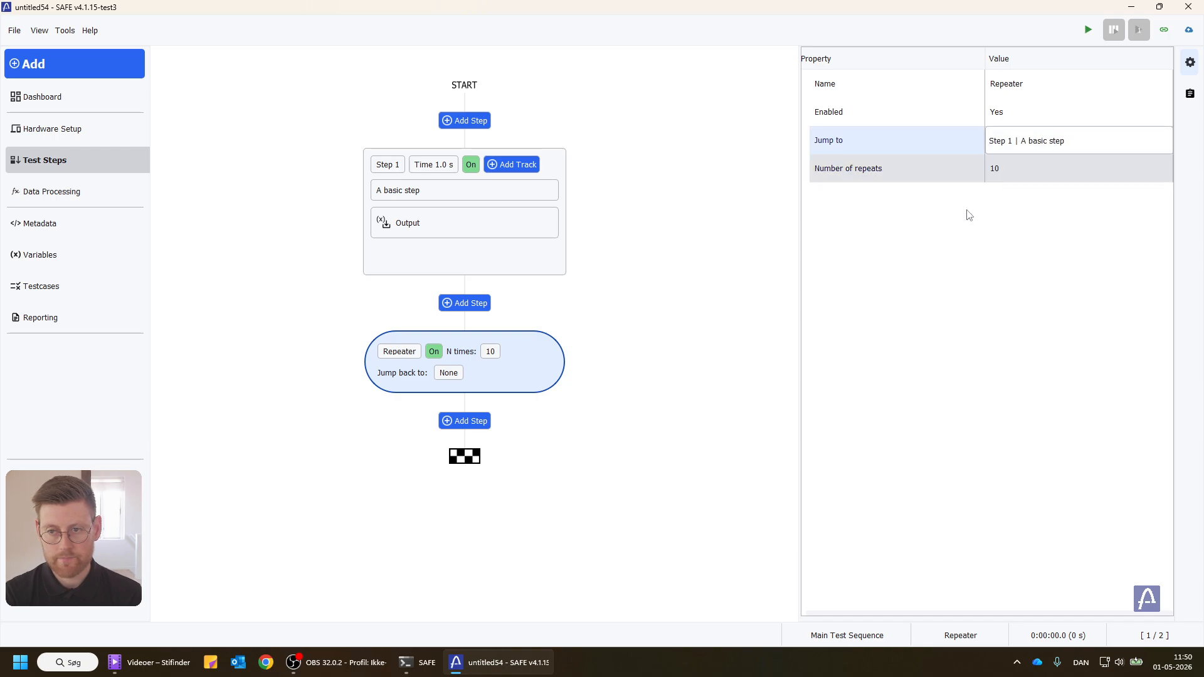
pyautogui.click(1189, 63)
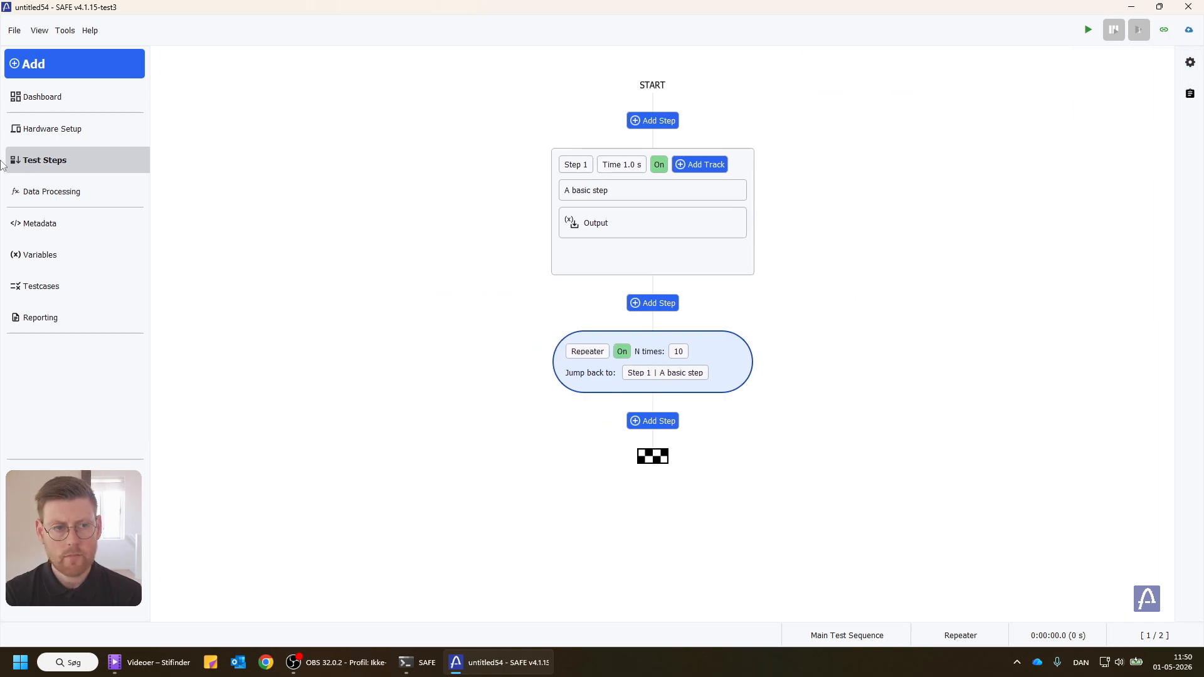
# Step: Add a Number visualization block to the data processing and connect Step 1's Output signal to its input
pyautogui.click(25, 186)
pyautogui.click(58, 74)
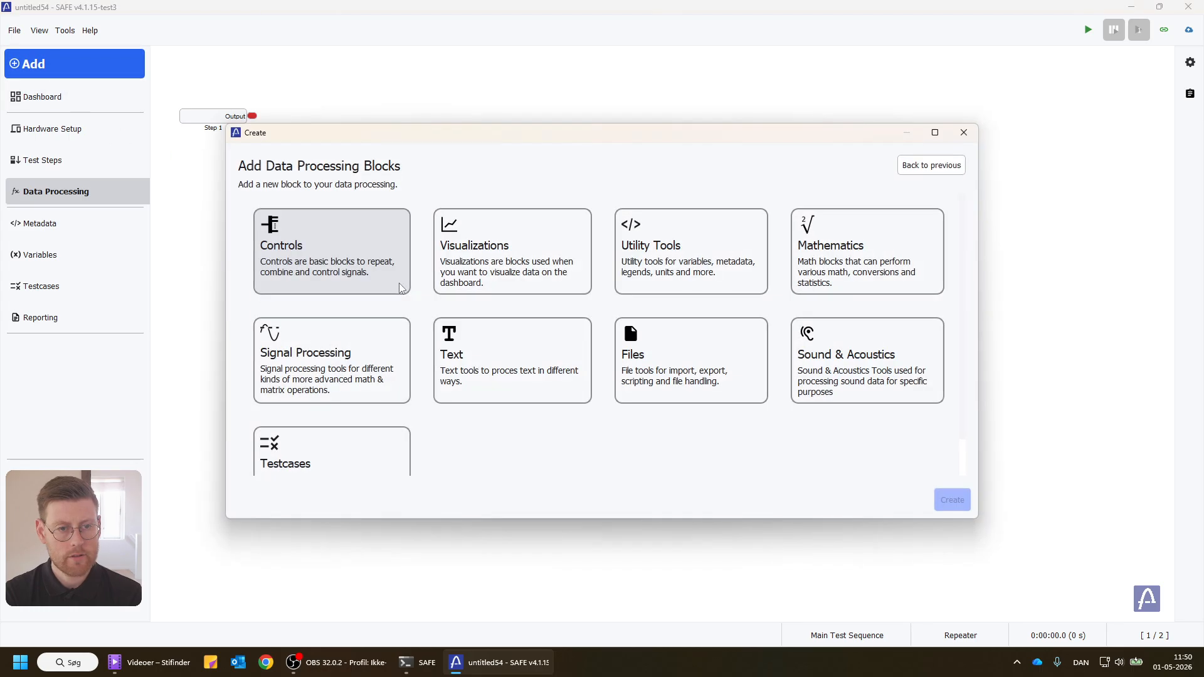
pyautogui.click(466, 257)
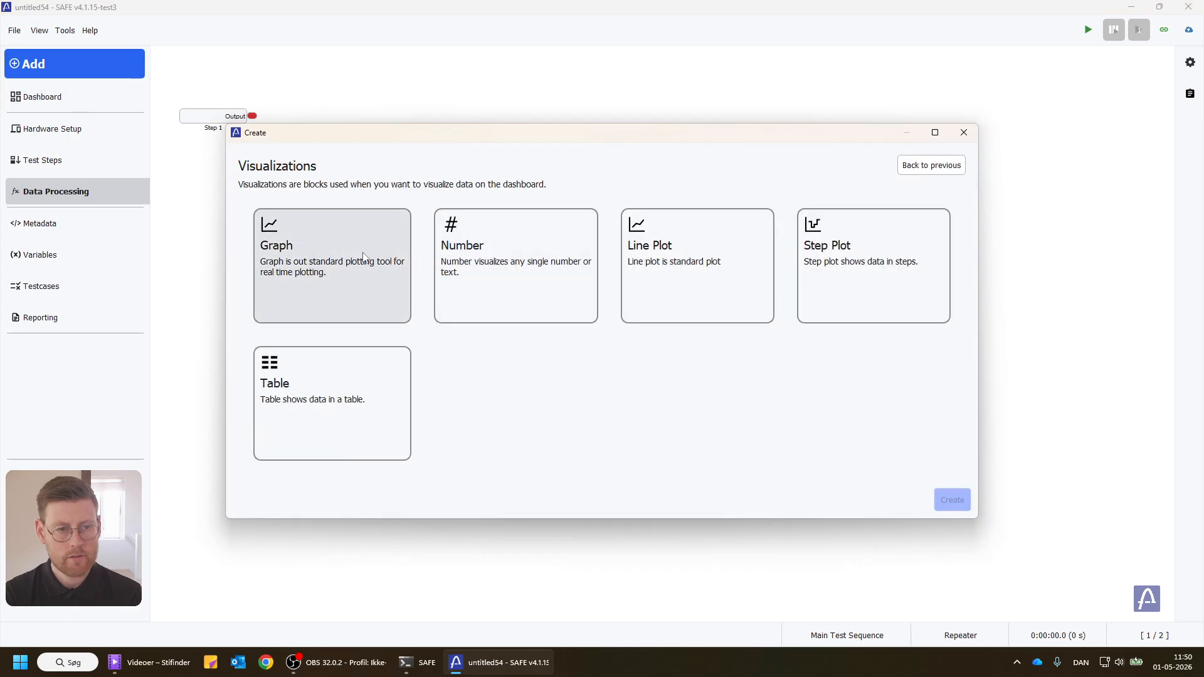
pyautogui.click(521, 284)
pyautogui.click(944, 505)
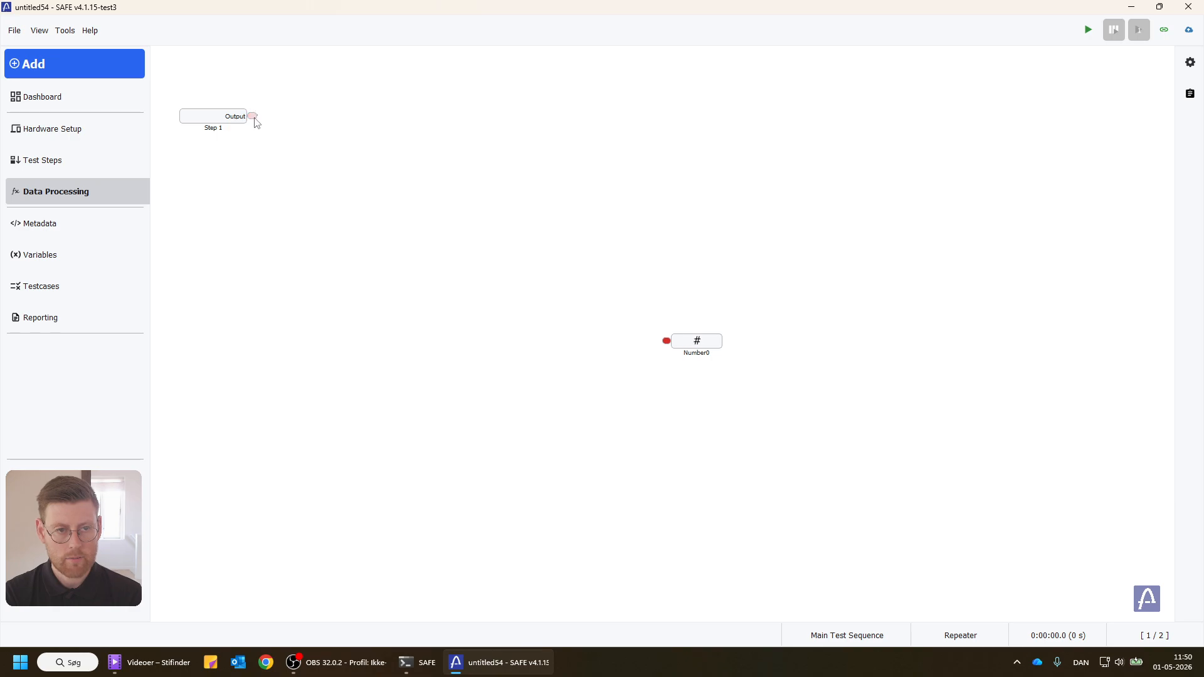
pyautogui.moveTo(253, 116); pyautogui.dragTo(666, 340)
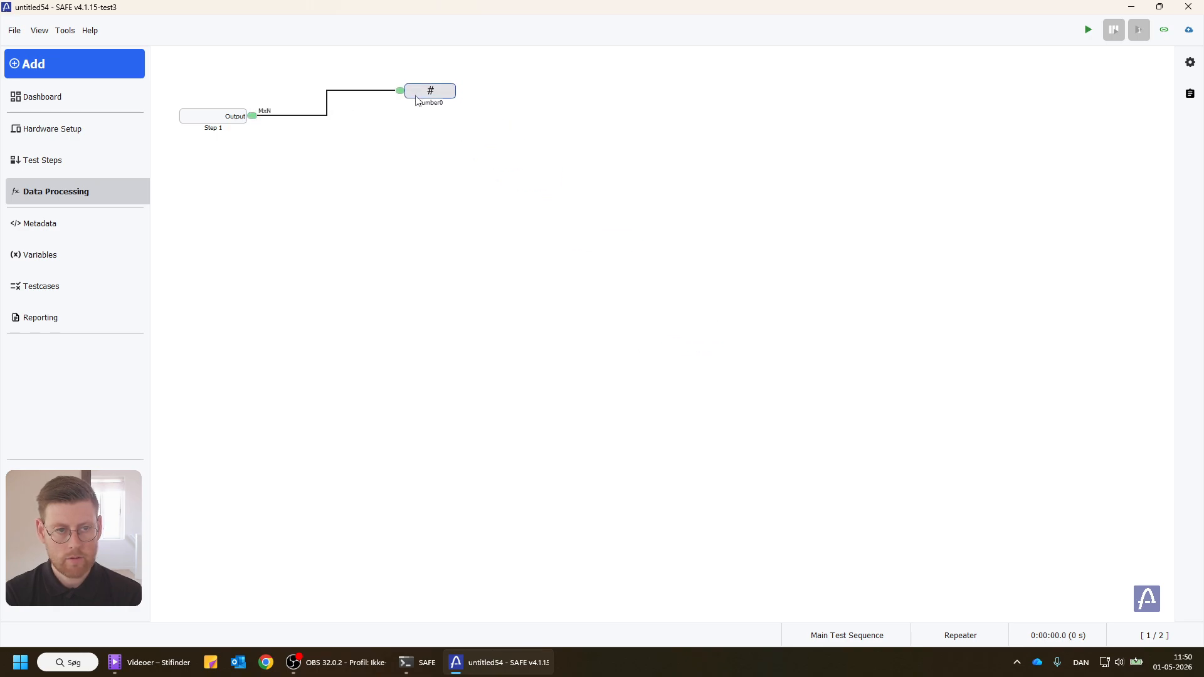
# Step: Add the Number0 result to the dashboard, then move it toward the middle of the canvas and make it taller
pyautogui.click(63, 99)
pyautogui.click(59, 63)
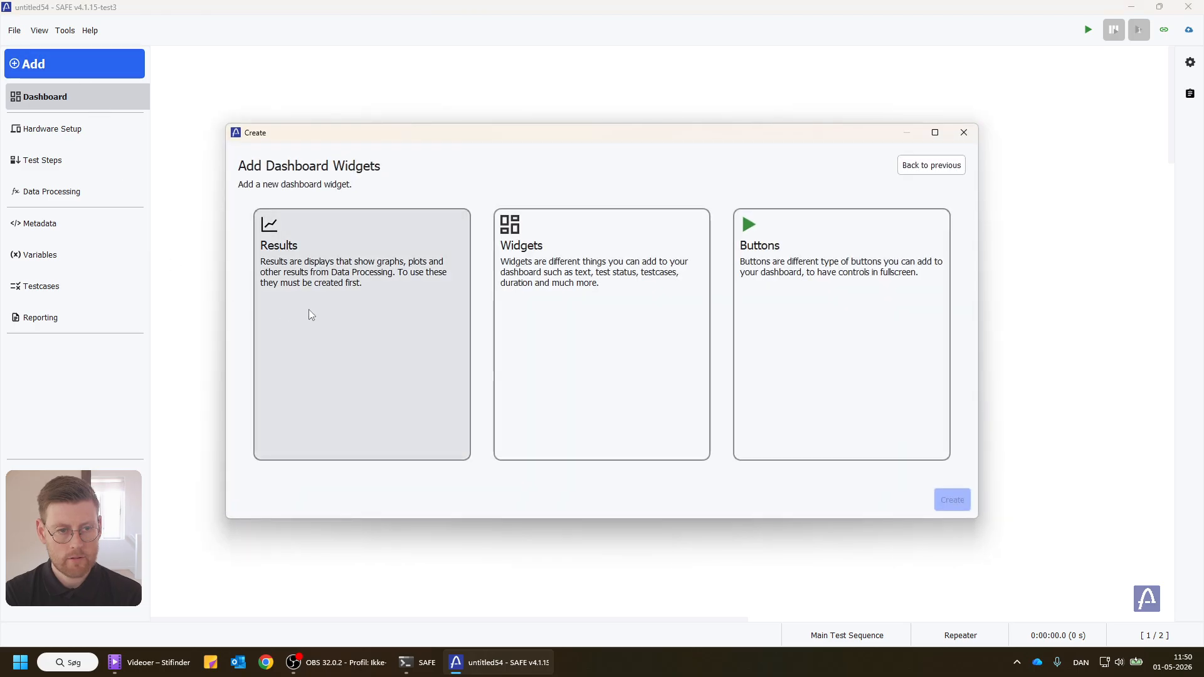
pyautogui.click(309, 310)
pyautogui.click(938, 500)
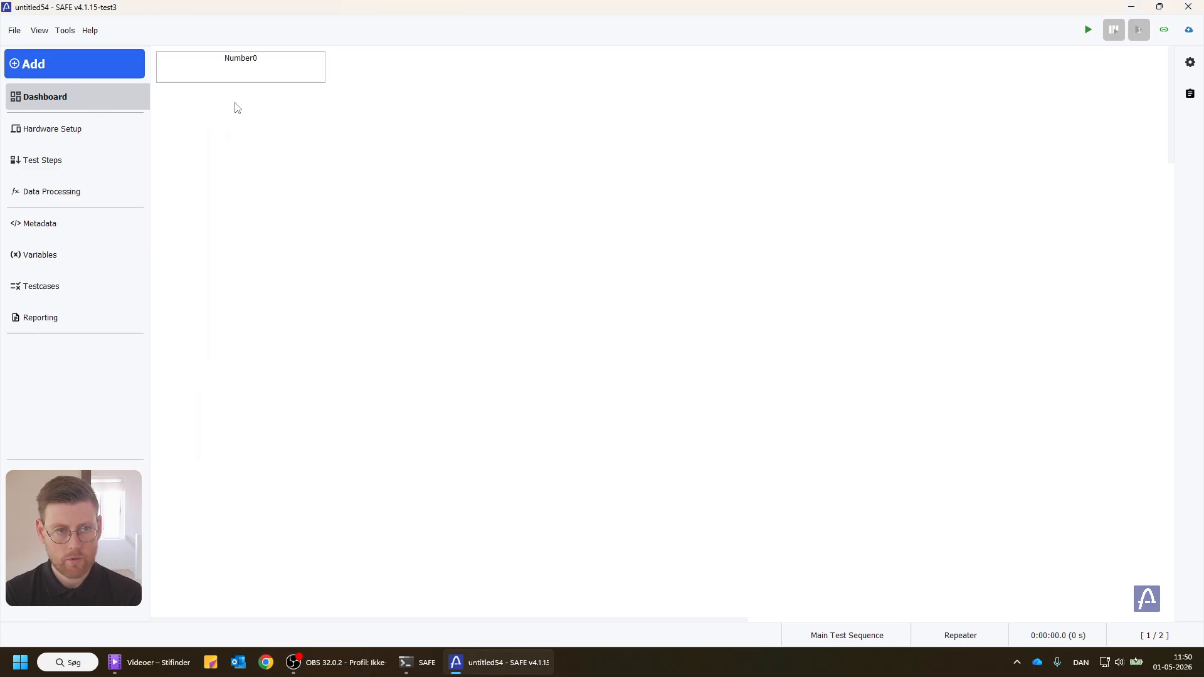
pyautogui.click(239, 60)
pyautogui.moveTo(535, 190); pyautogui.dragTo(599, 290)
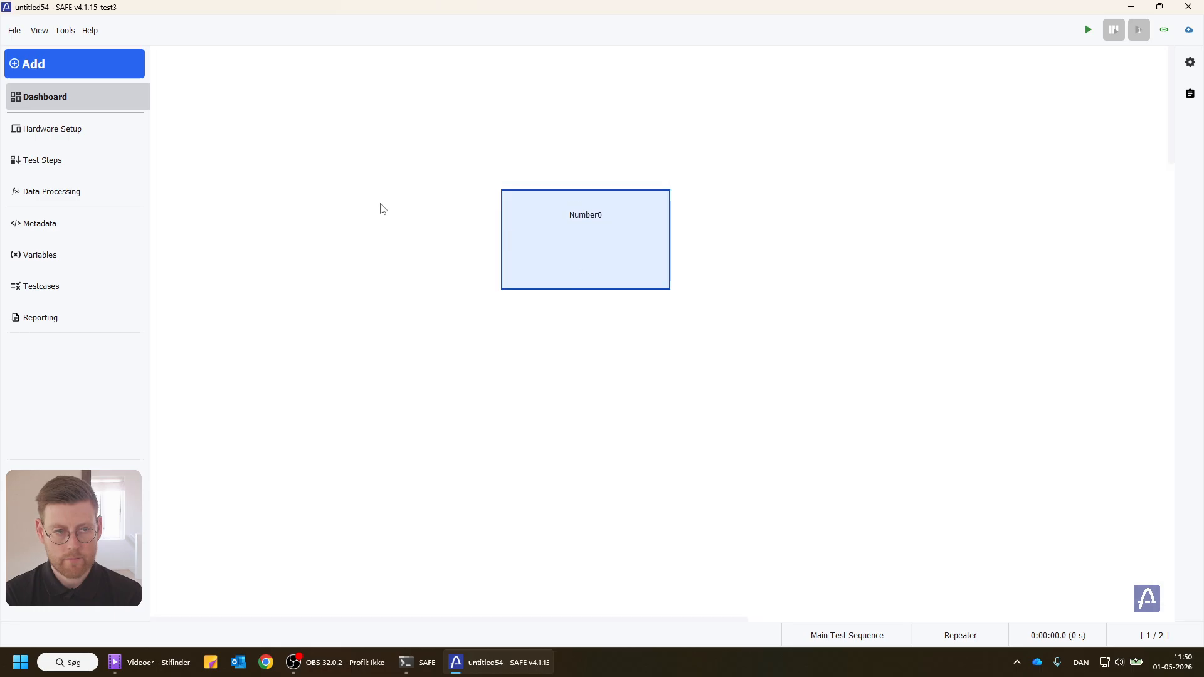
# Step: Insert a second basic step between Step 1 and the repeater in the test sequence
pyautogui.click(59, 161)
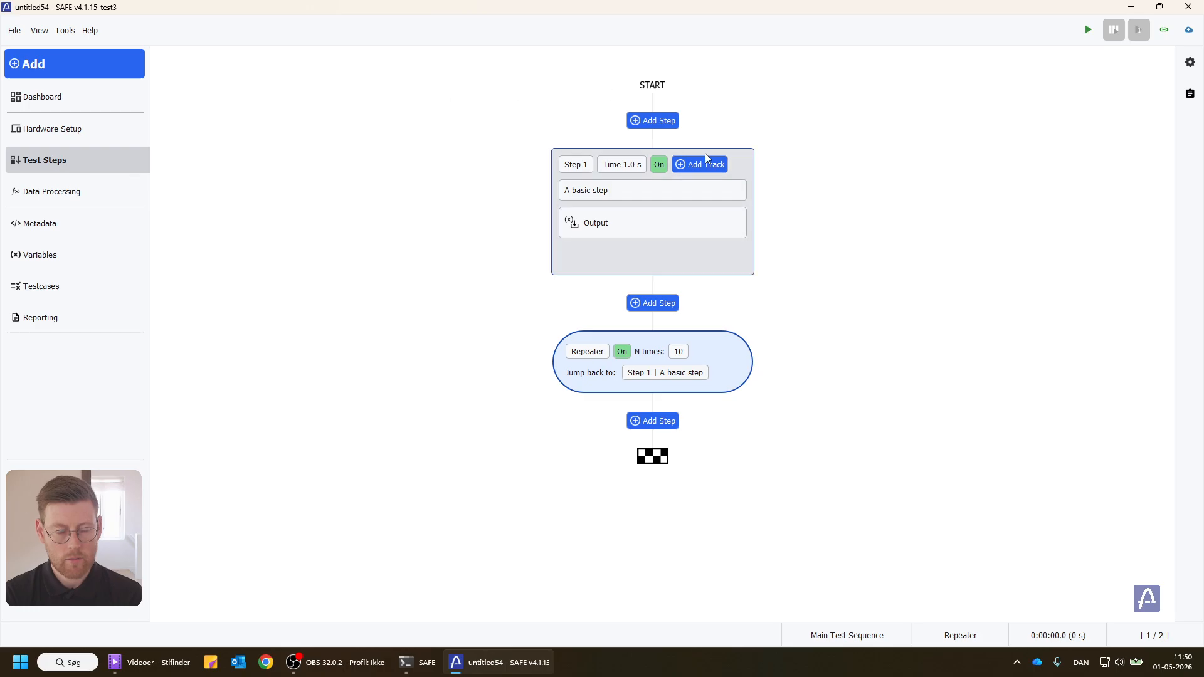
pyautogui.moveTo(574, 167)
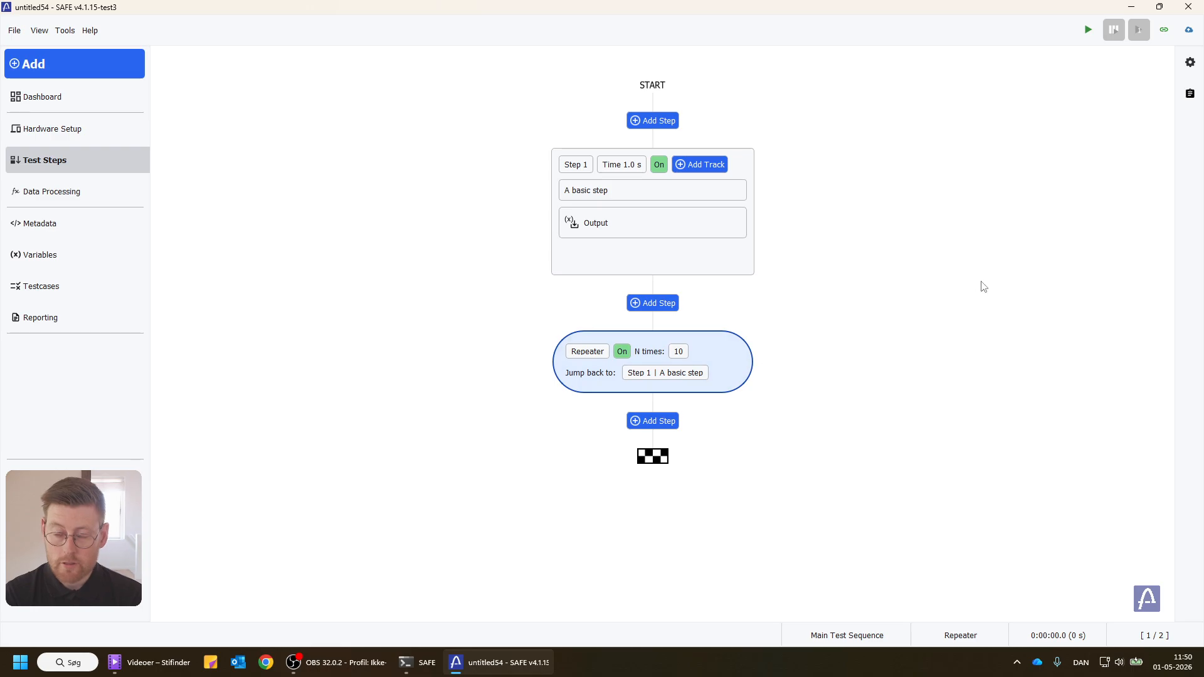
pyautogui.click(652, 302)
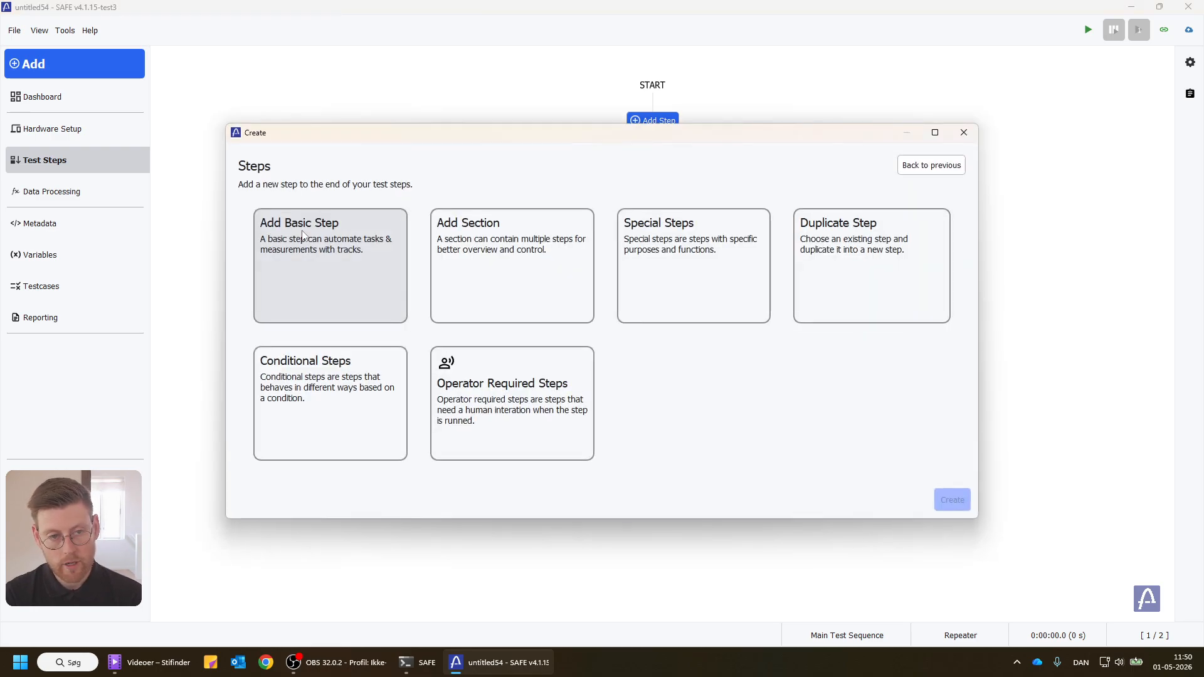
pyautogui.click(302, 231)
pyautogui.click(947, 493)
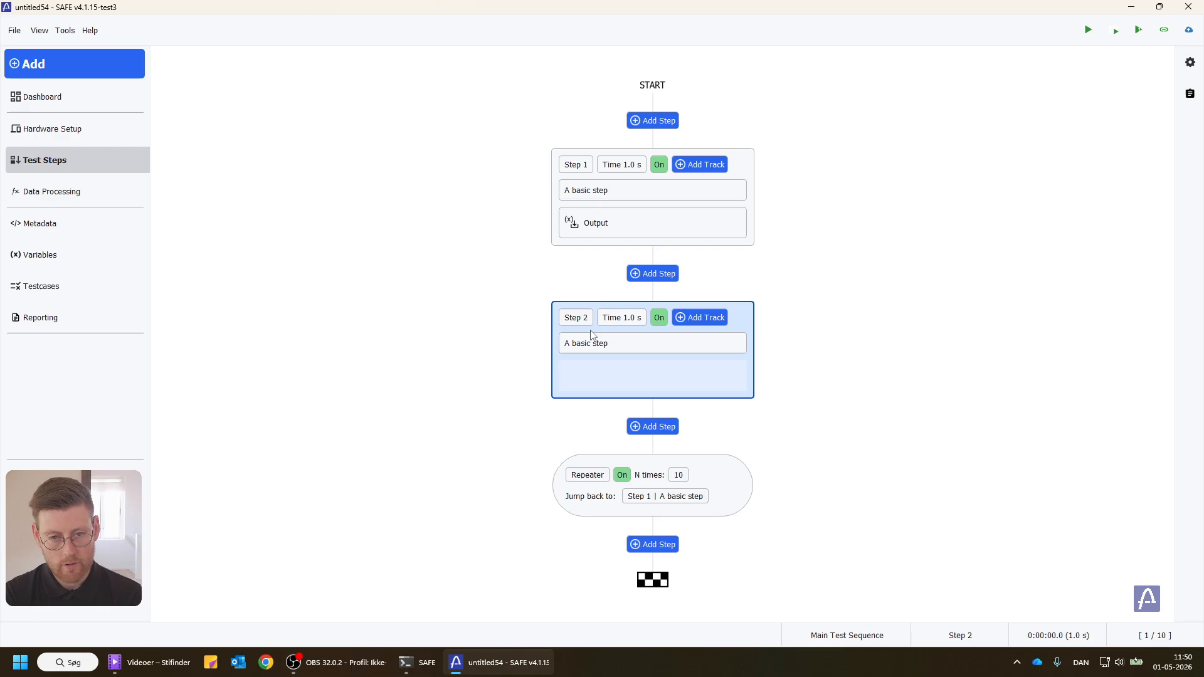
# Step: Add an Add variable track to Step 2 and open its properties
pyautogui.click(718, 318)
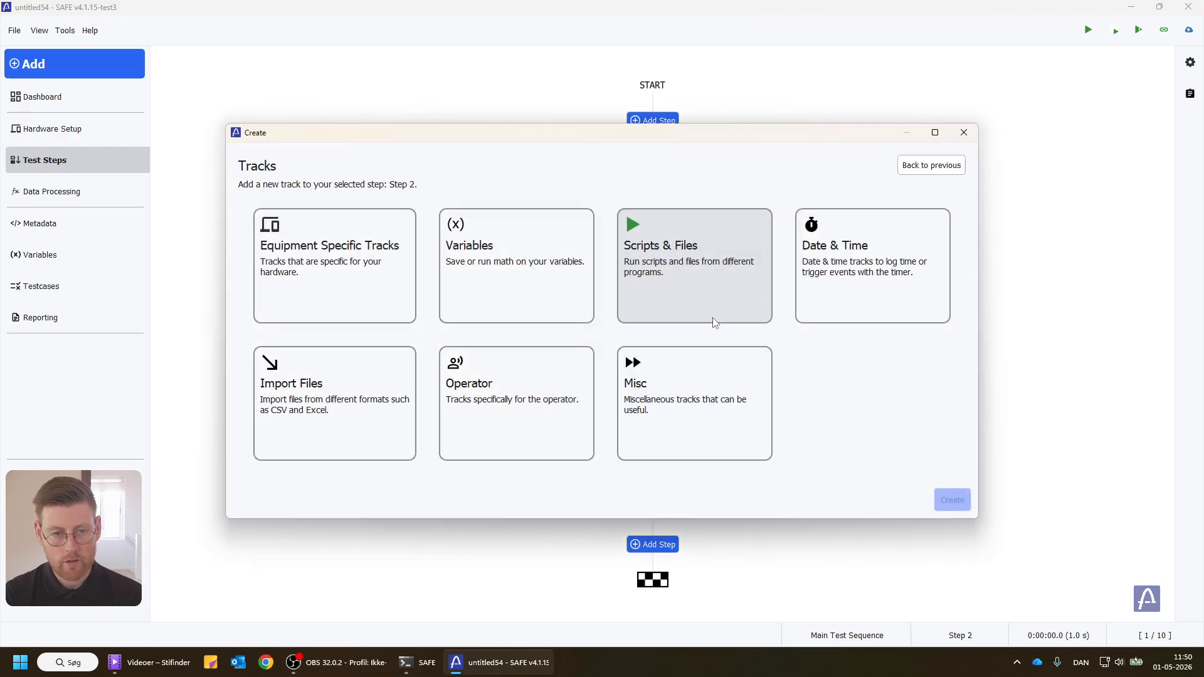
pyautogui.click(475, 262)
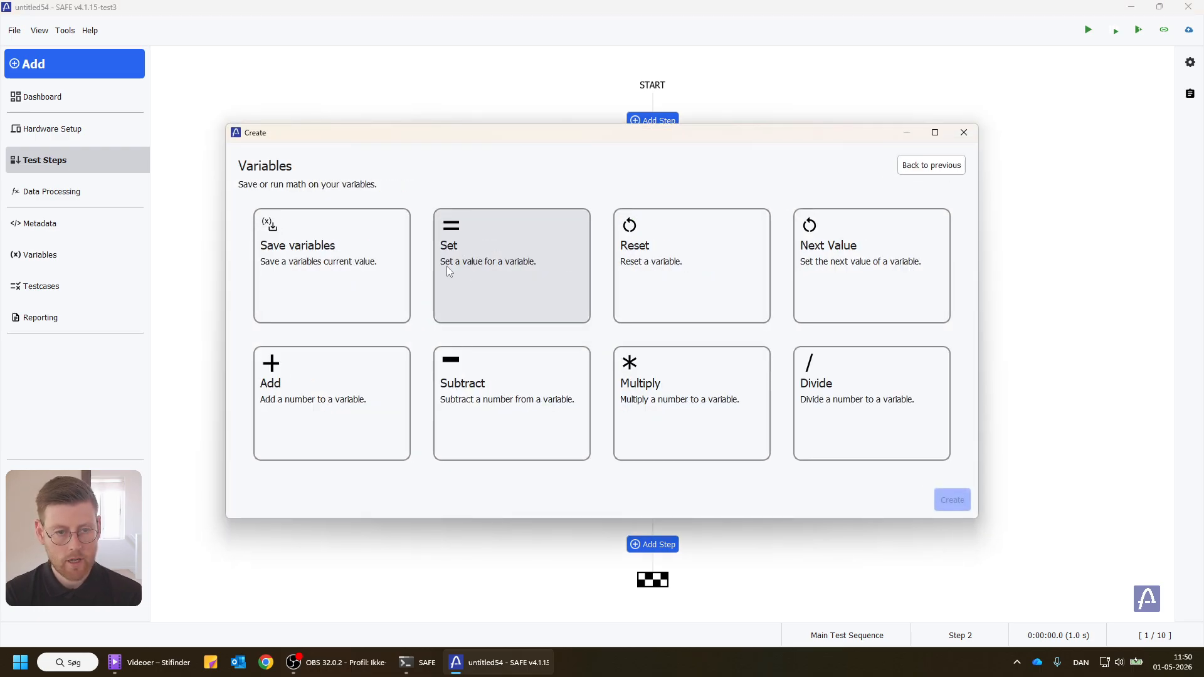
pyautogui.click(317, 401)
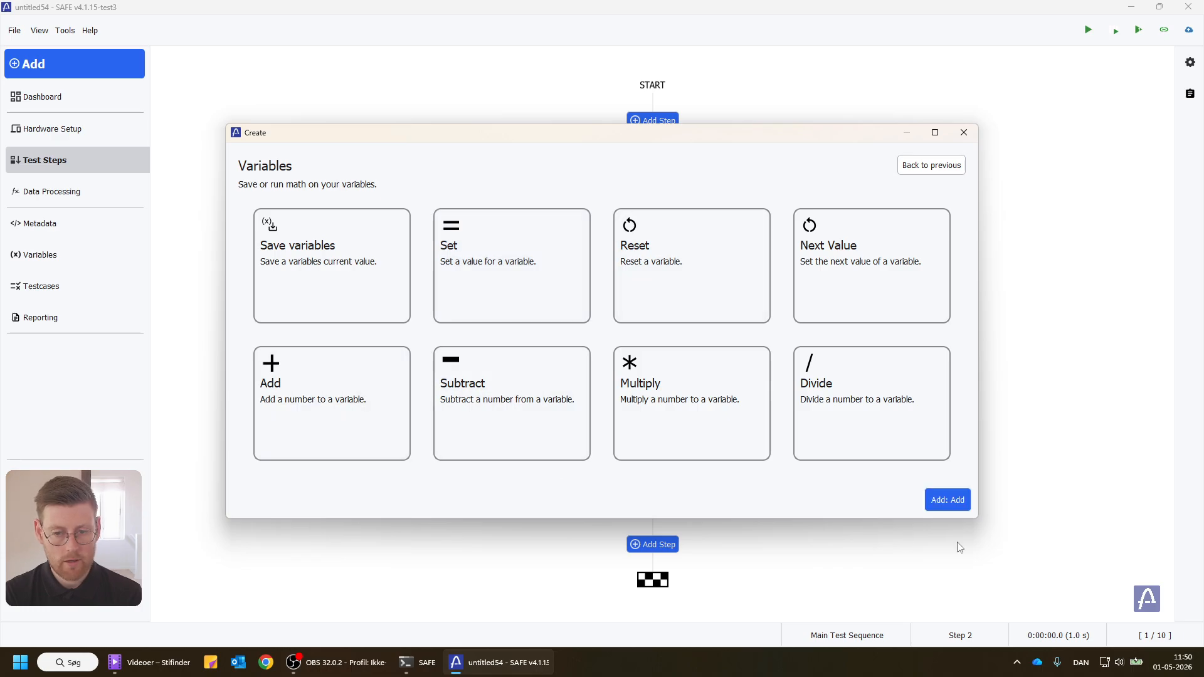
pyautogui.click(950, 505)
pyautogui.rightClick(693, 385)
pyautogui.click(702, 398)
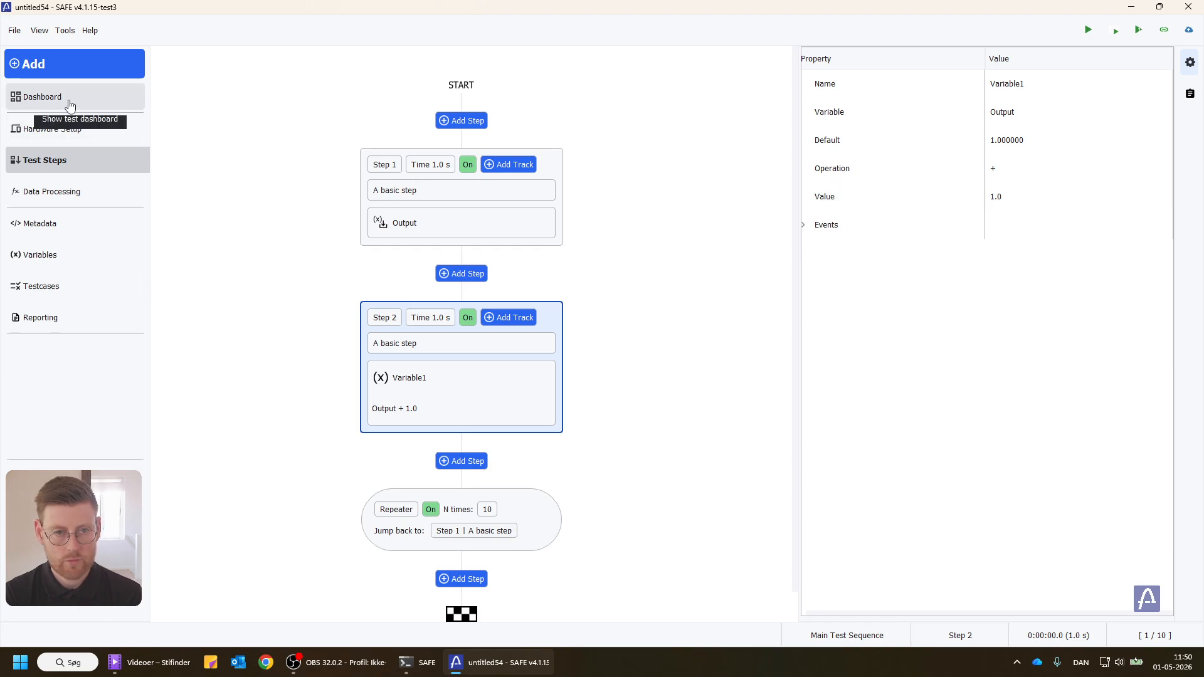
# Step: Run the test sequence from Step 1 with the dashboard in view, and return to the test steps
pyautogui.click(364, 241)
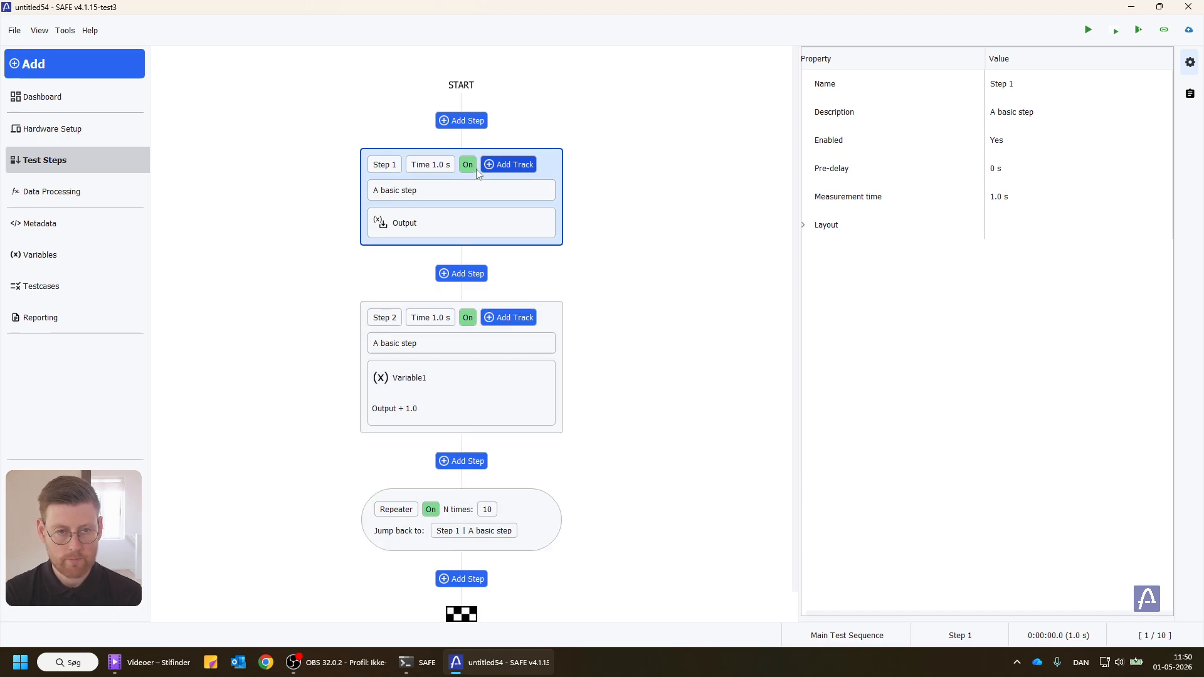
pyautogui.click(43, 97)
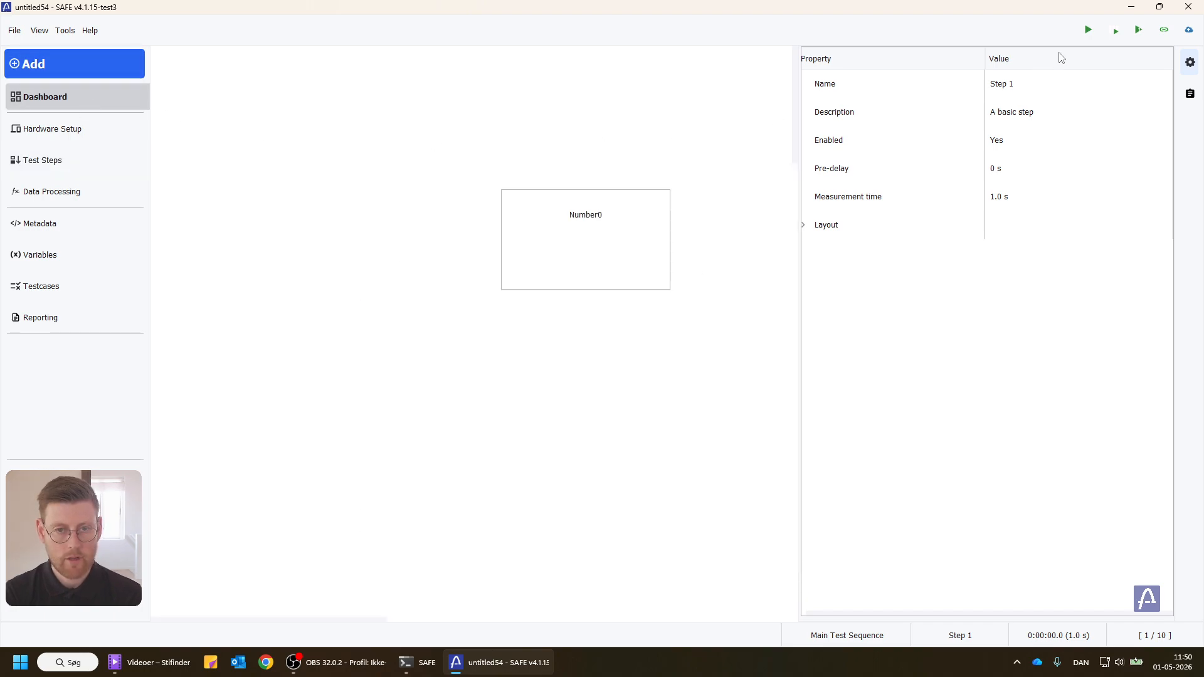
pyautogui.click(1090, 27)
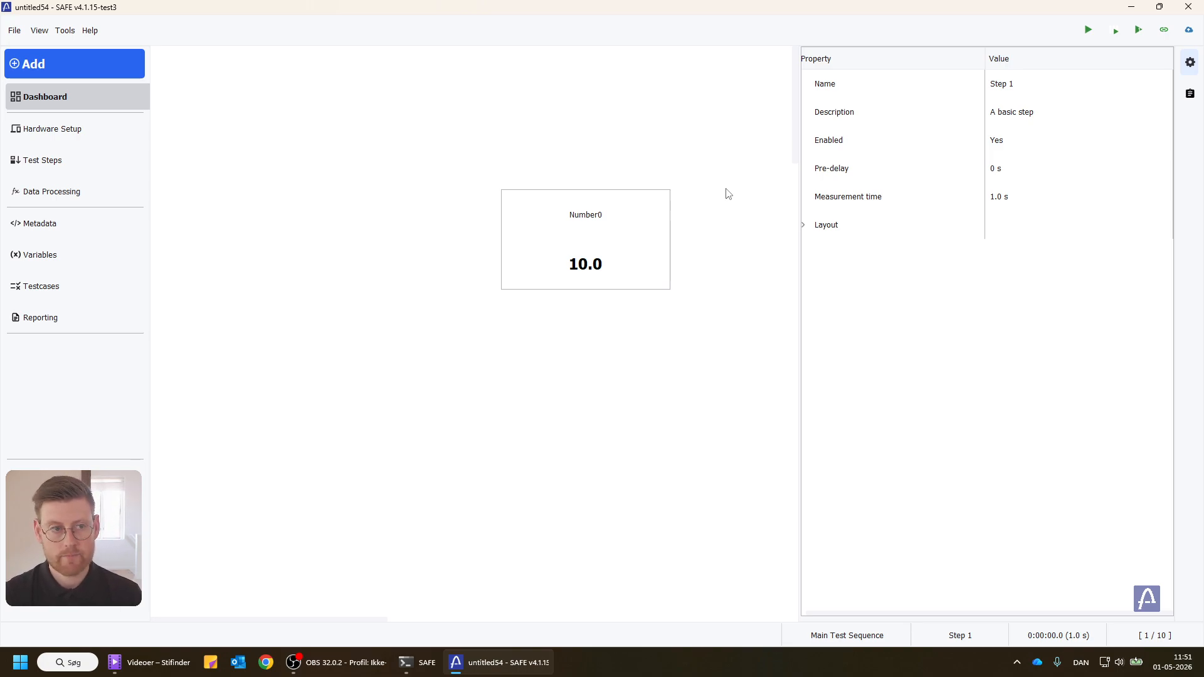
pyautogui.click(90, 169)
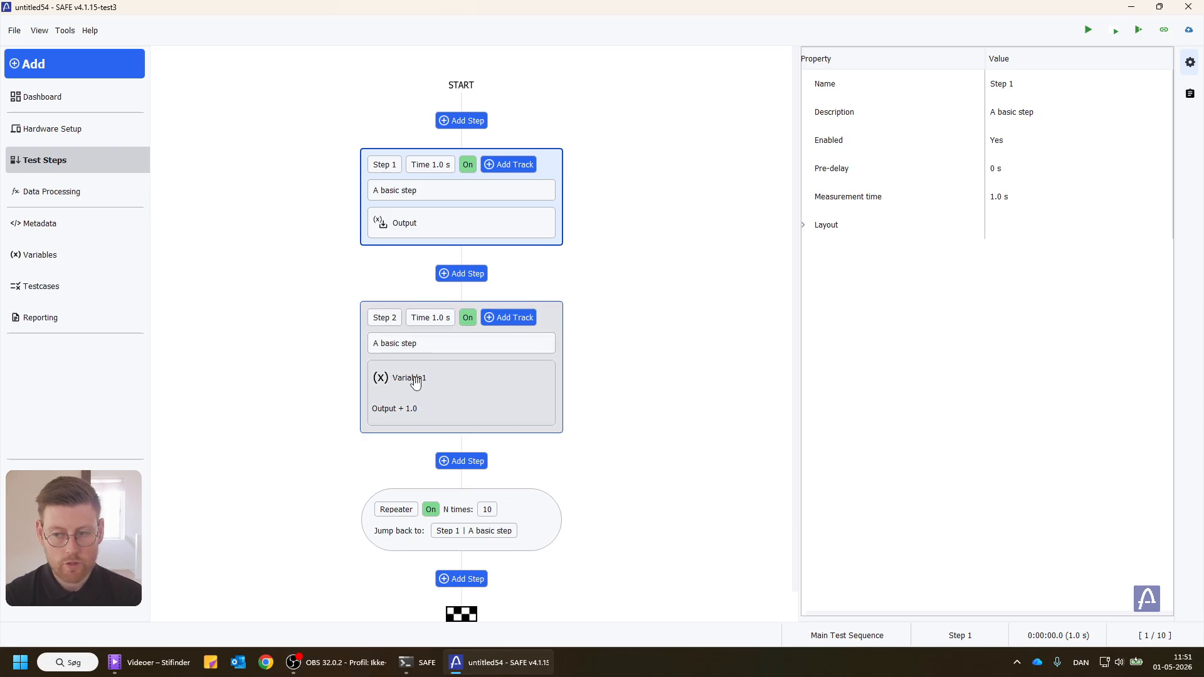
pyautogui.moveTo(415, 383)
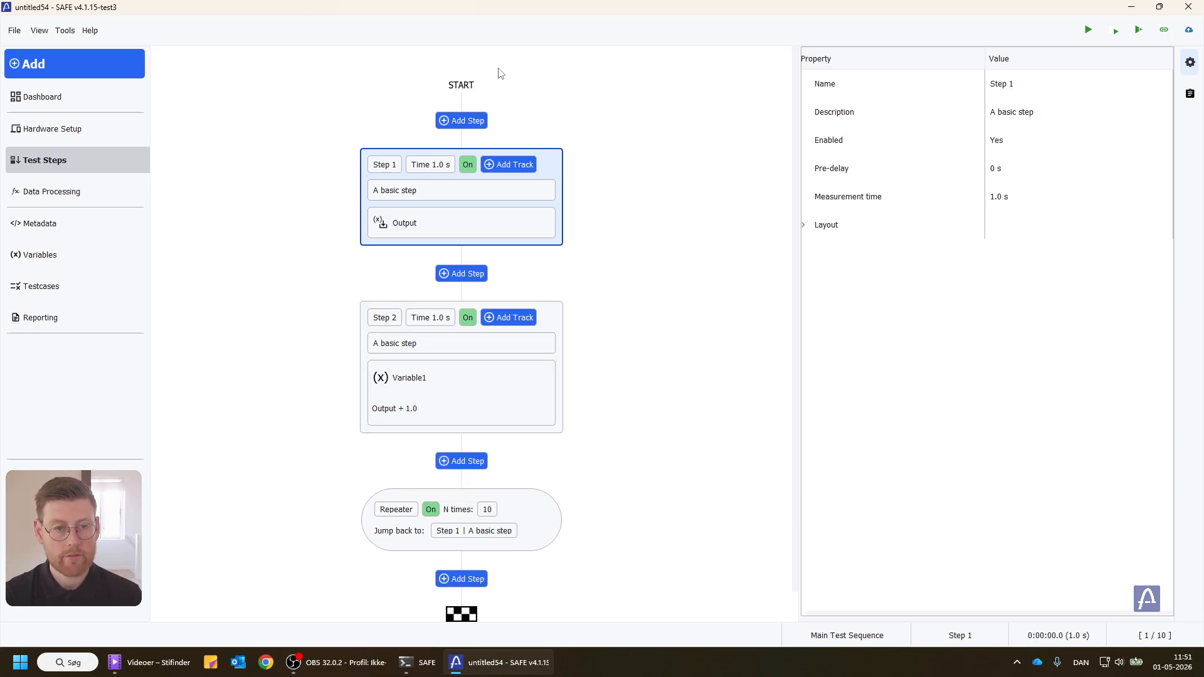
# Step: Add a ModBus (RTU) device to the hardware setup and dismiss the reconnect warning
pyautogui.click(99, 130)
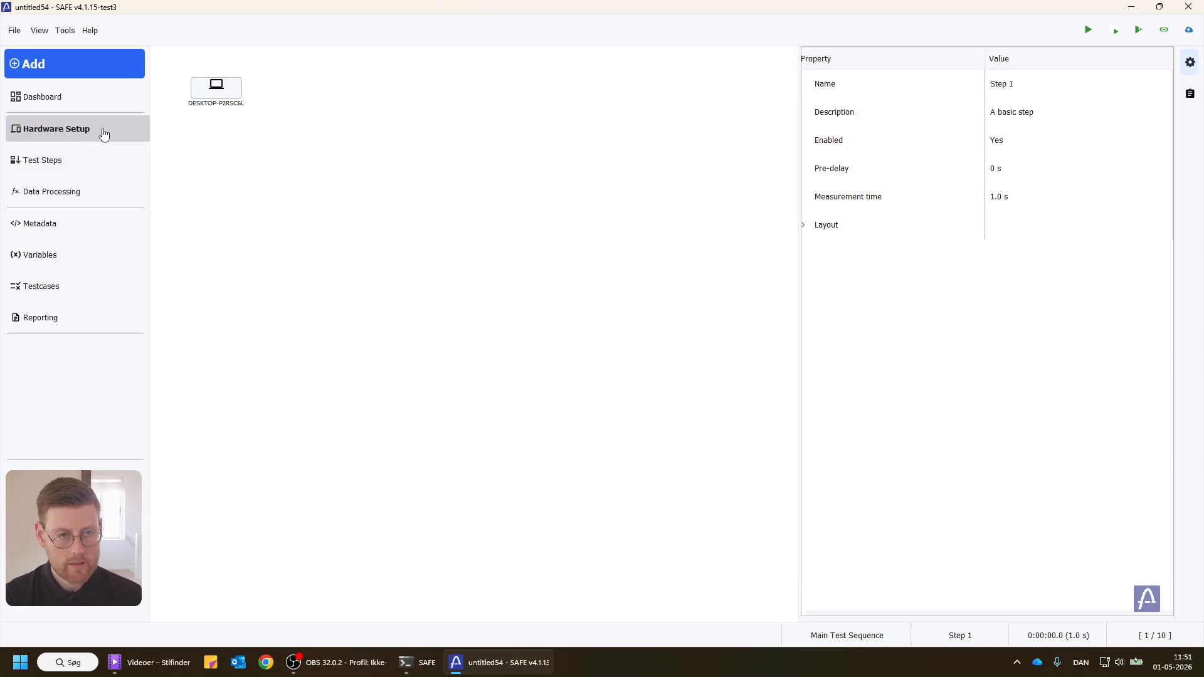
pyautogui.click(93, 77)
pyautogui.click(515, 296)
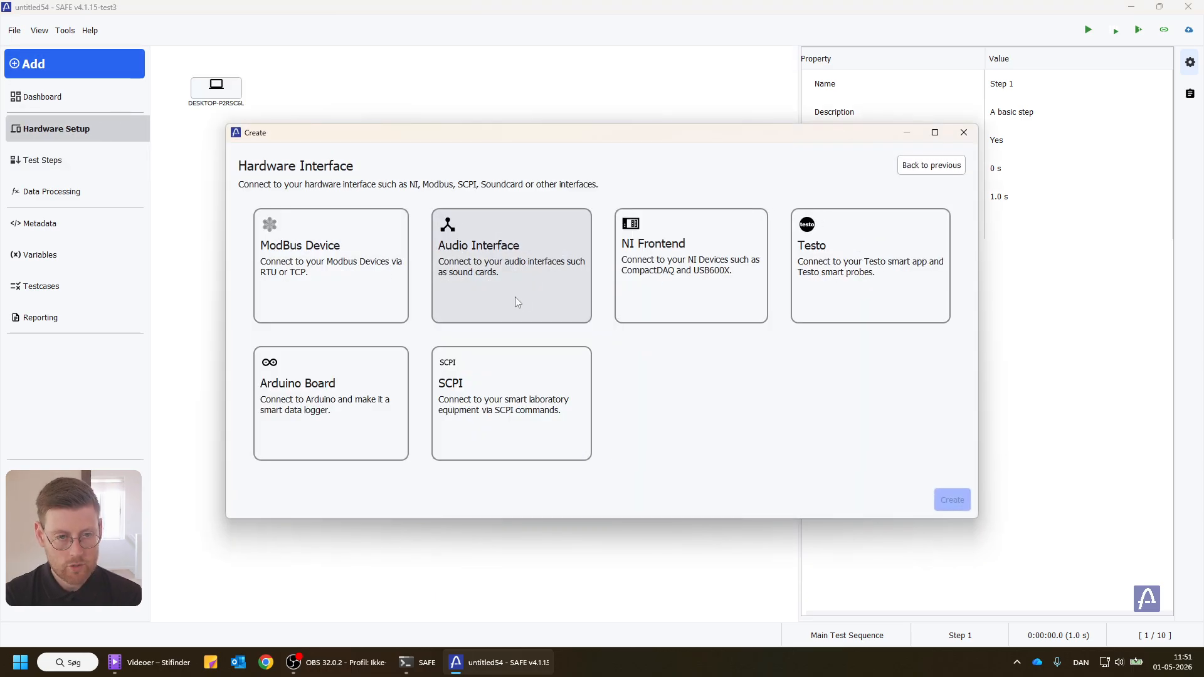
pyautogui.click(294, 274)
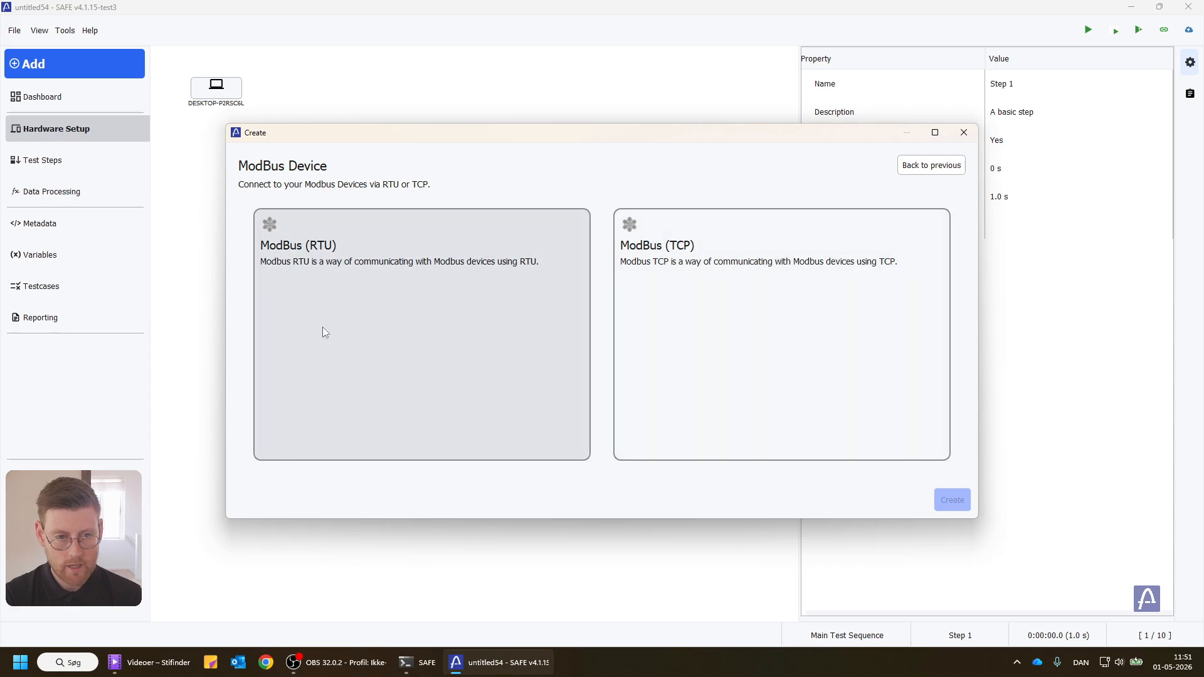
pyautogui.click(371, 312)
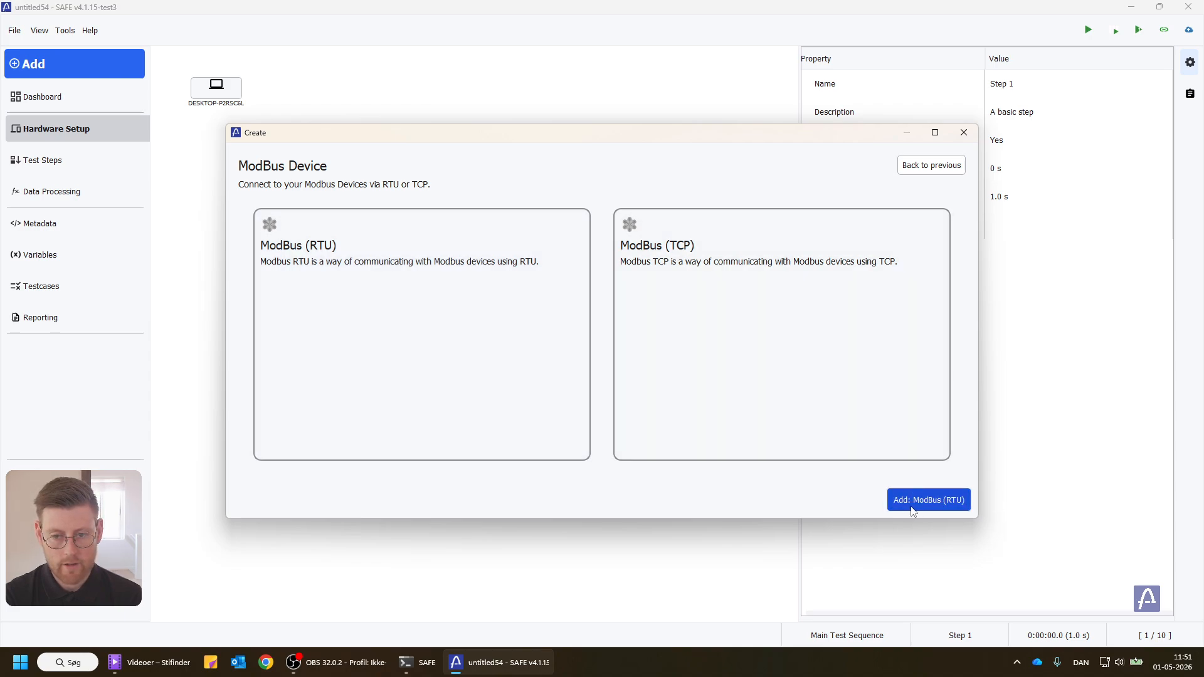
pyautogui.click(924, 508)
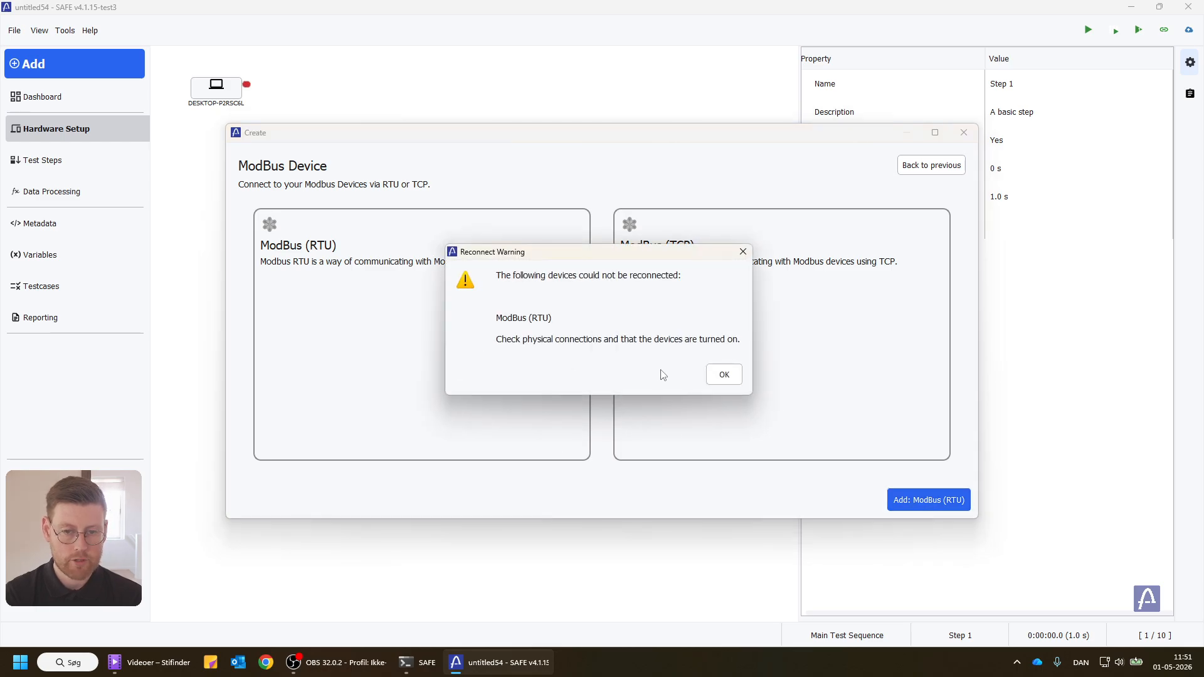
pyautogui.click(720, 372)
# Step: Create a new command for the ModBus (RTU) device and name it Setpoint Temp
pyautogui.click(500, 336)
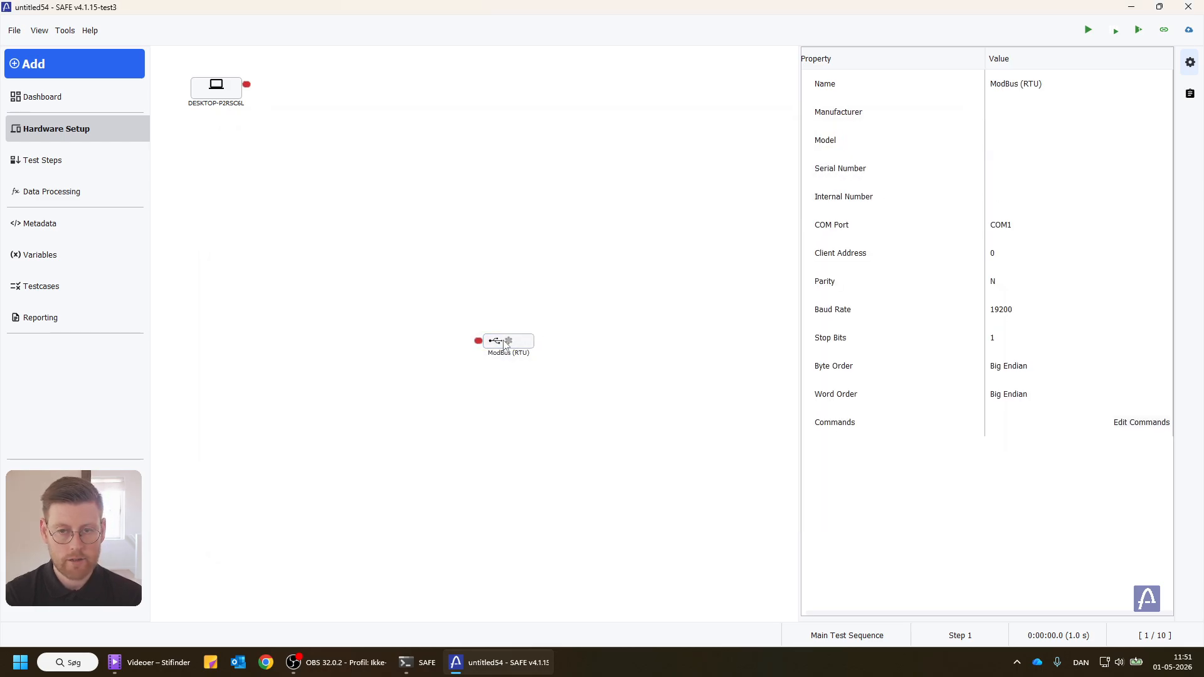
pyautogui.click(1141, 421)
pyautogui.click(202, 98)
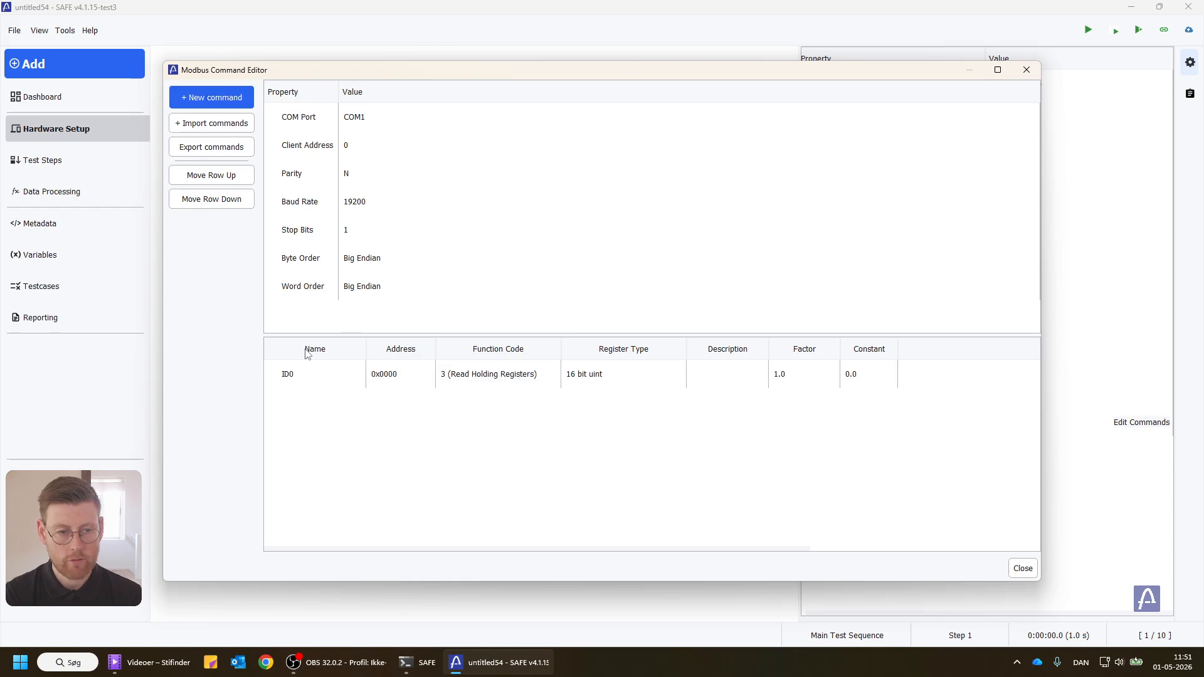
pyautogui.doubleClick(314, 363)
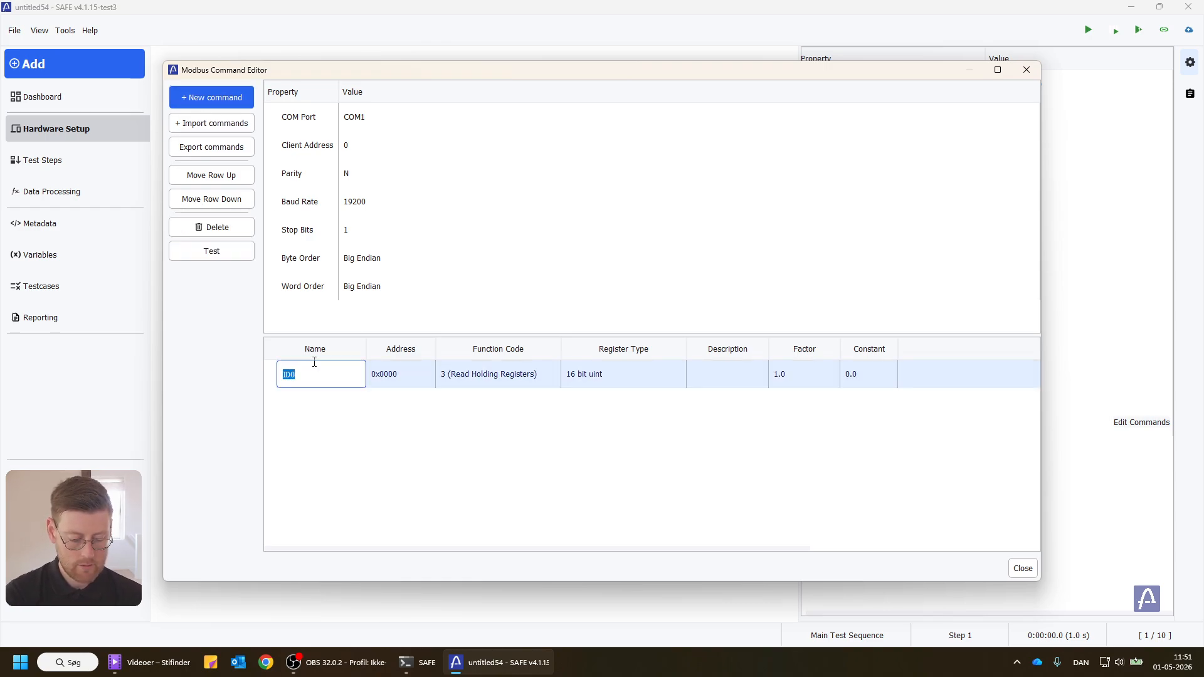
pyautogui.write('Setpoi')
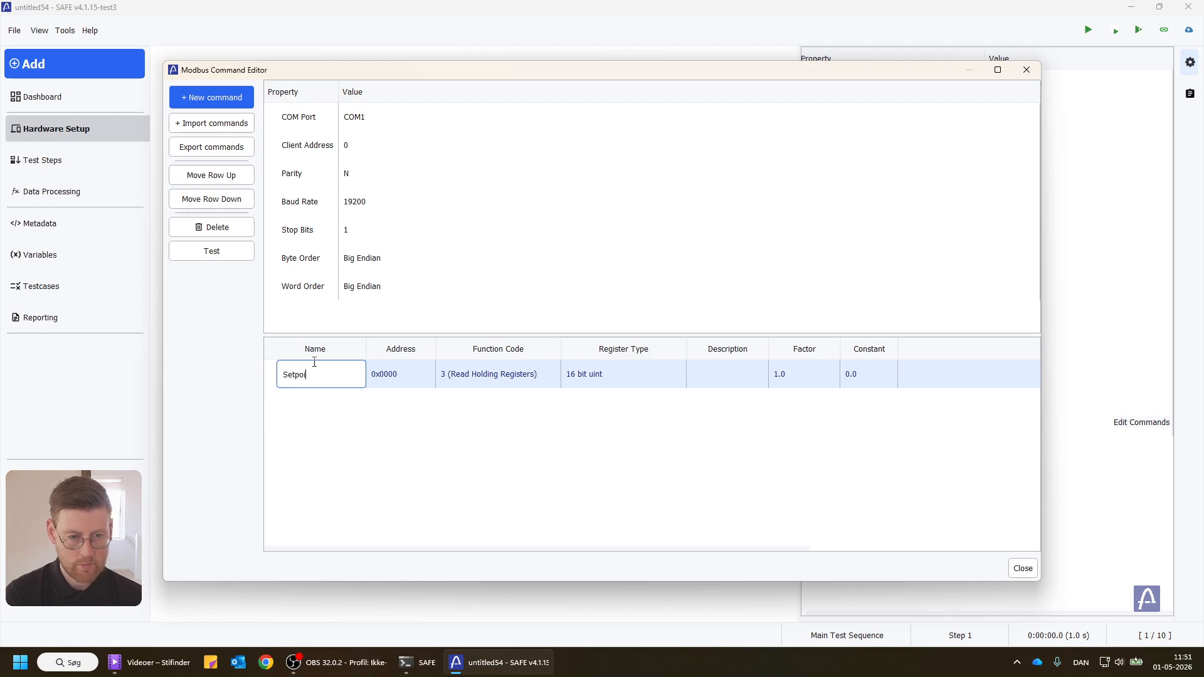
pyautogui.write('nt Temp')
pyautogui.press('Return')
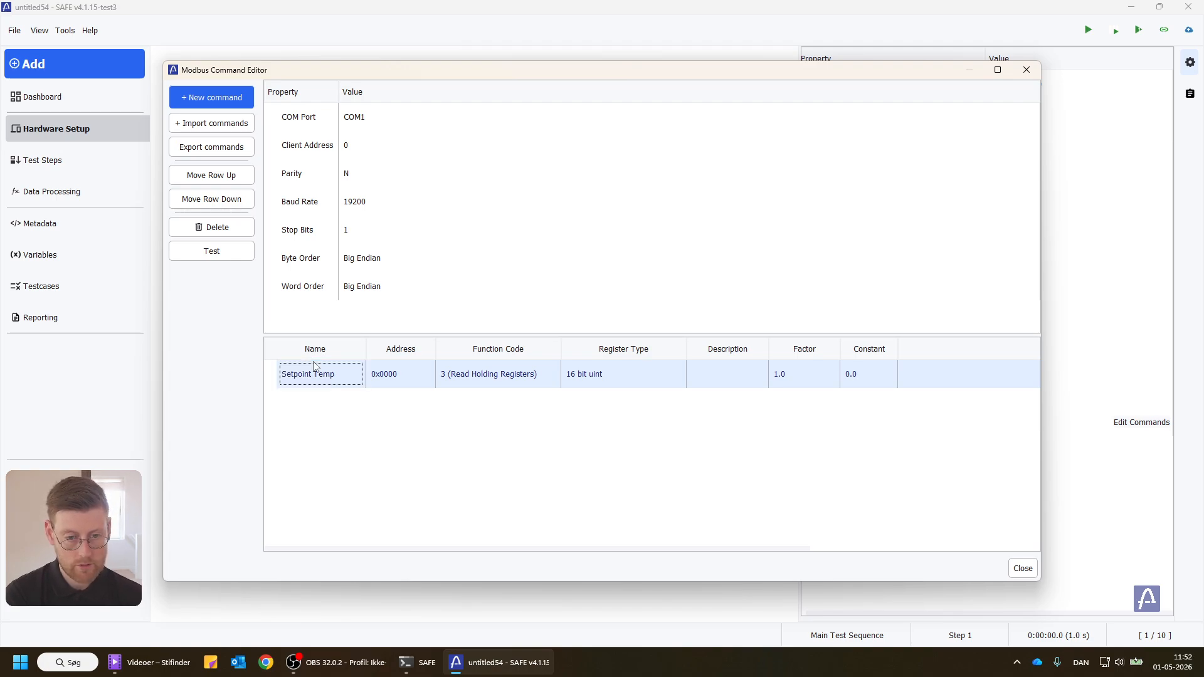
# Step: Set the Setpoint Temp command's function code to 6 (Write Single Holding Register) and close the command editor
pyautogui.doubleClick(494, 377)
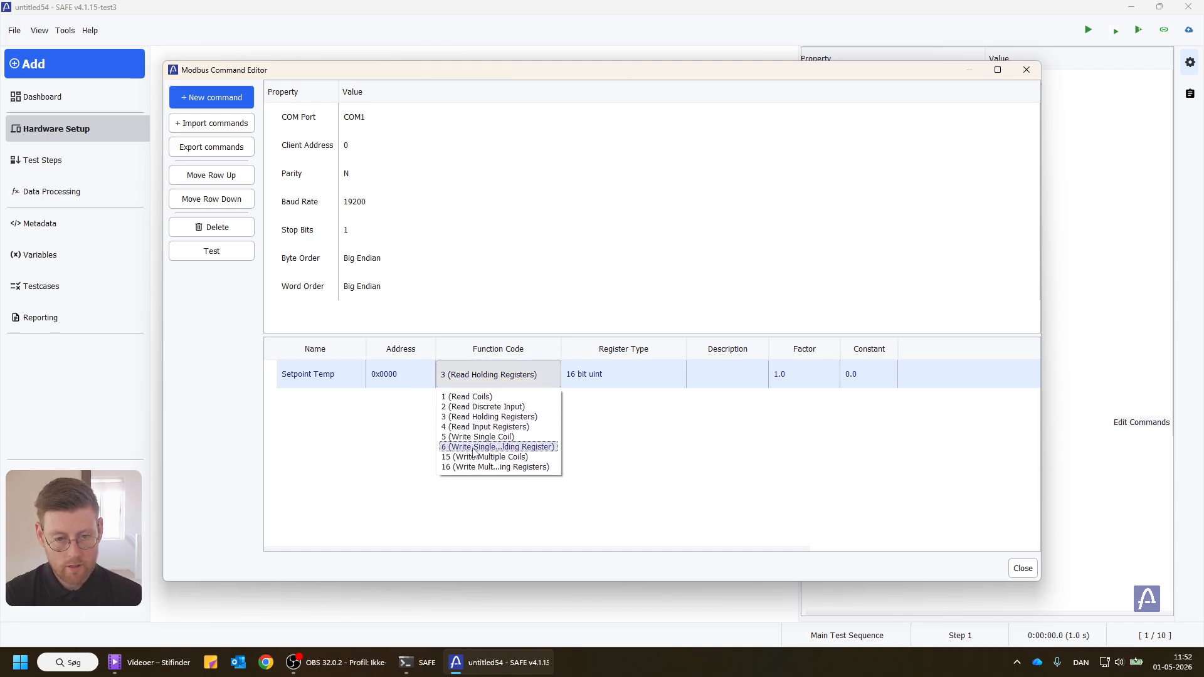
pyautogui.click(475, 447)
pyautogui.click(627, 441)
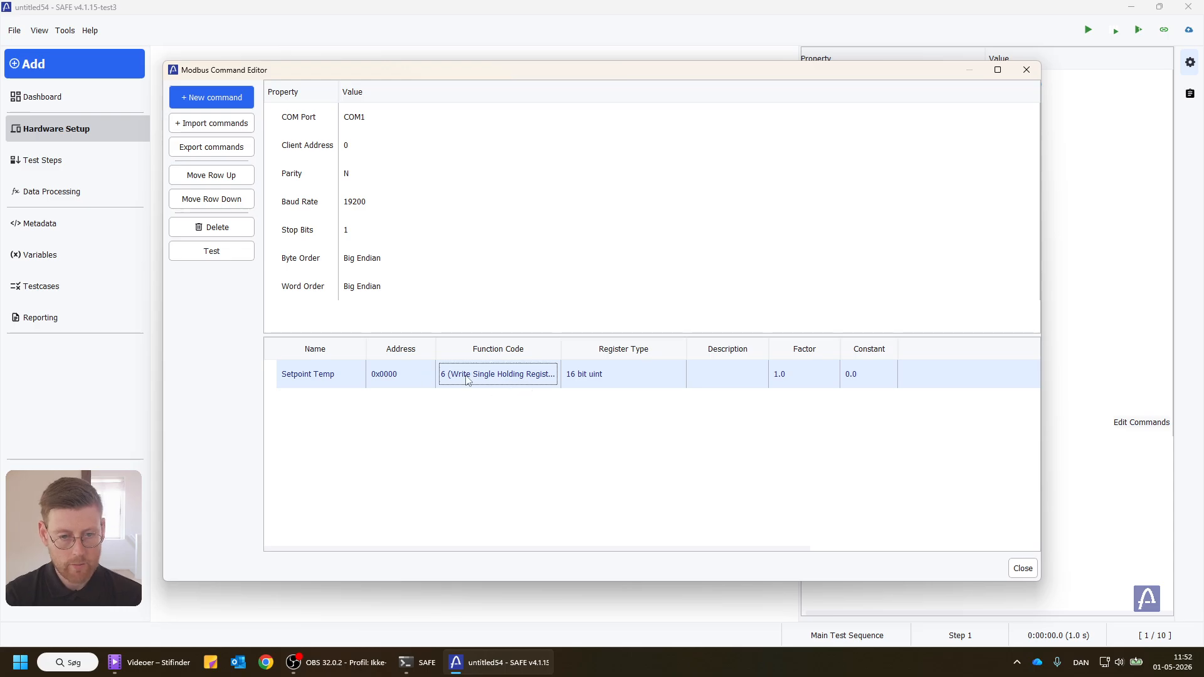
pyautogui.click(1026, 69)
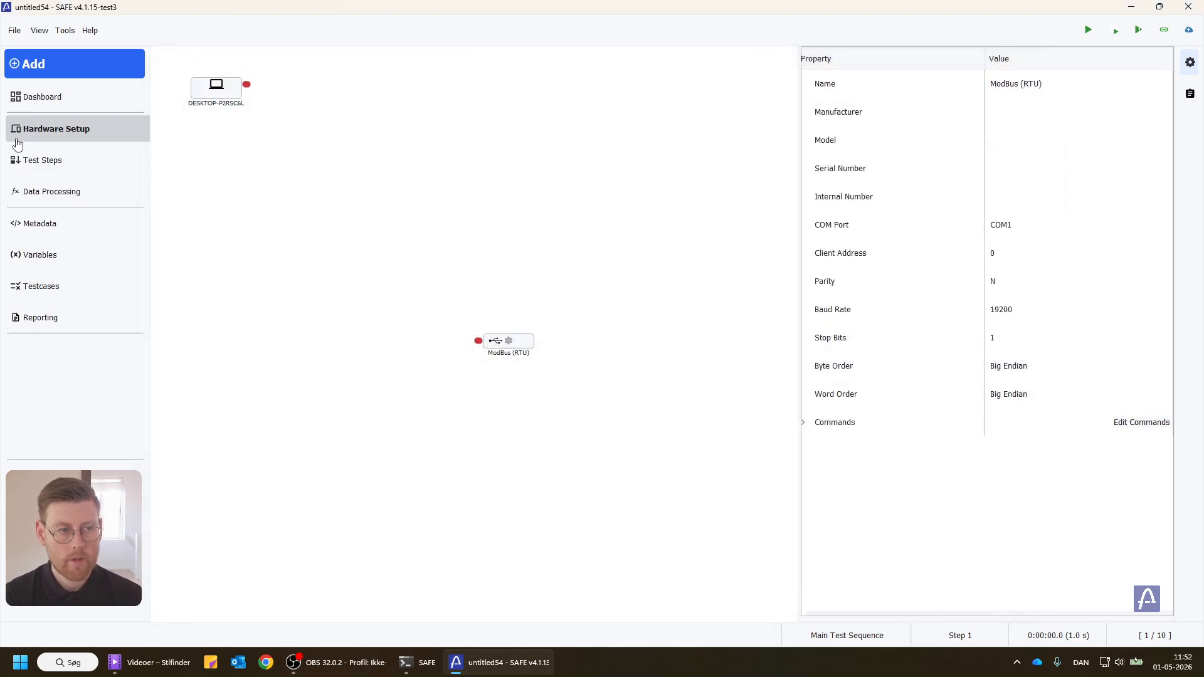
# Step: Add a ModBus Macro track to Step 1 of the test sequence
pyautogui.click(27, 164)
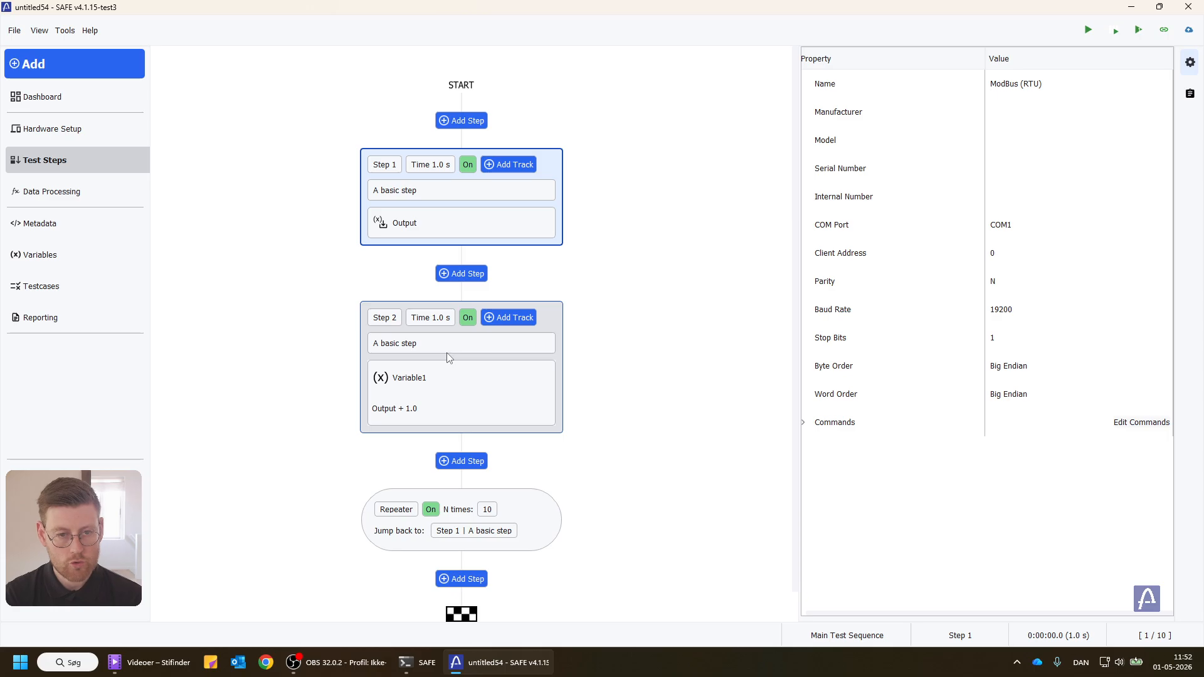
pyautogui.click(506, 164)
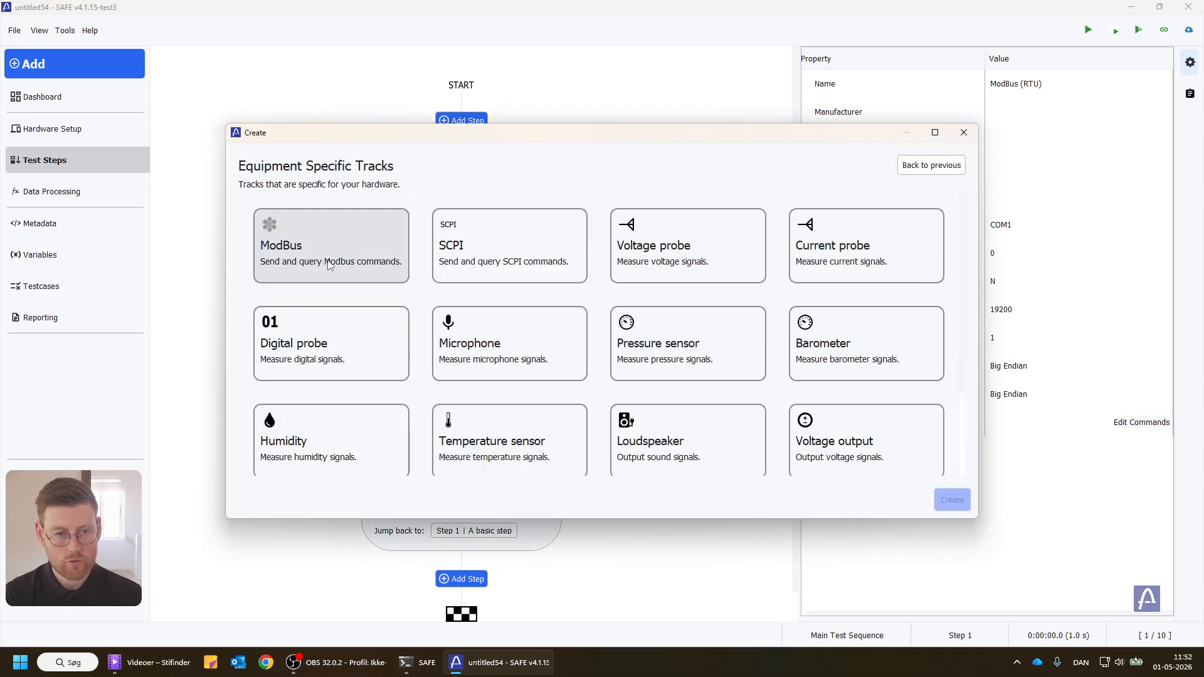
pyautogui.click(332, 246)
pyautogui.click(331, 258)
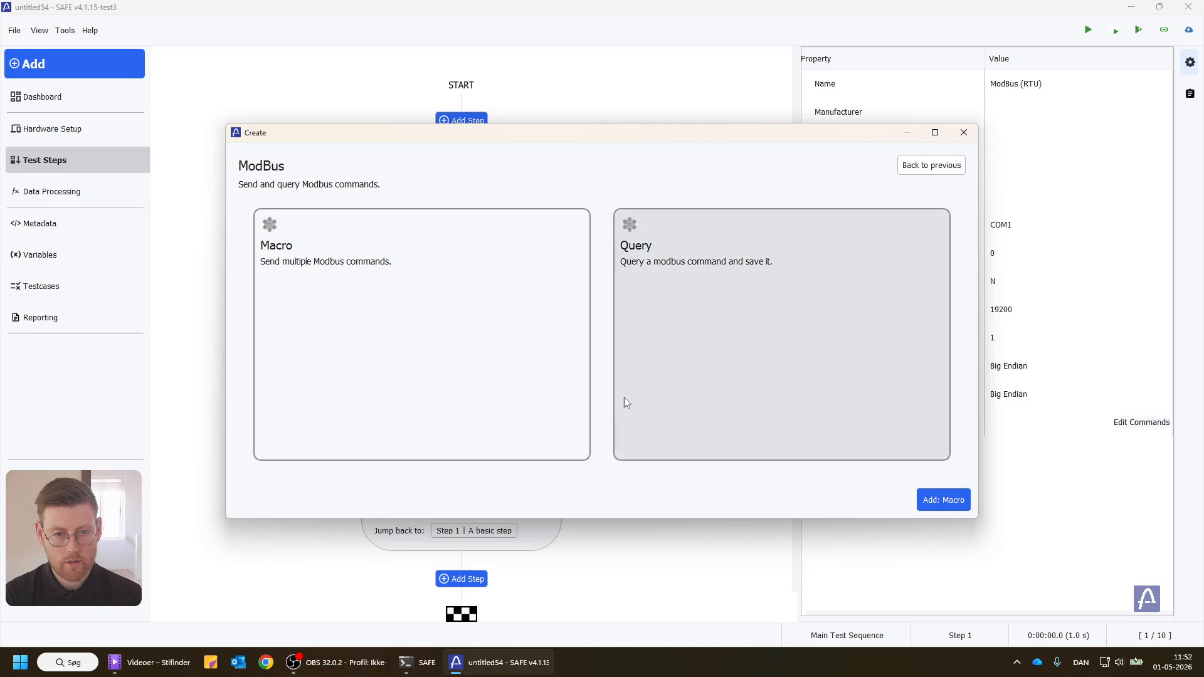
pyautogui.click(941, 499)
# Step: Add the Setpoint Temp command to Step 1's ModBus macro and open its properties
pyautogui.click(529, 255)
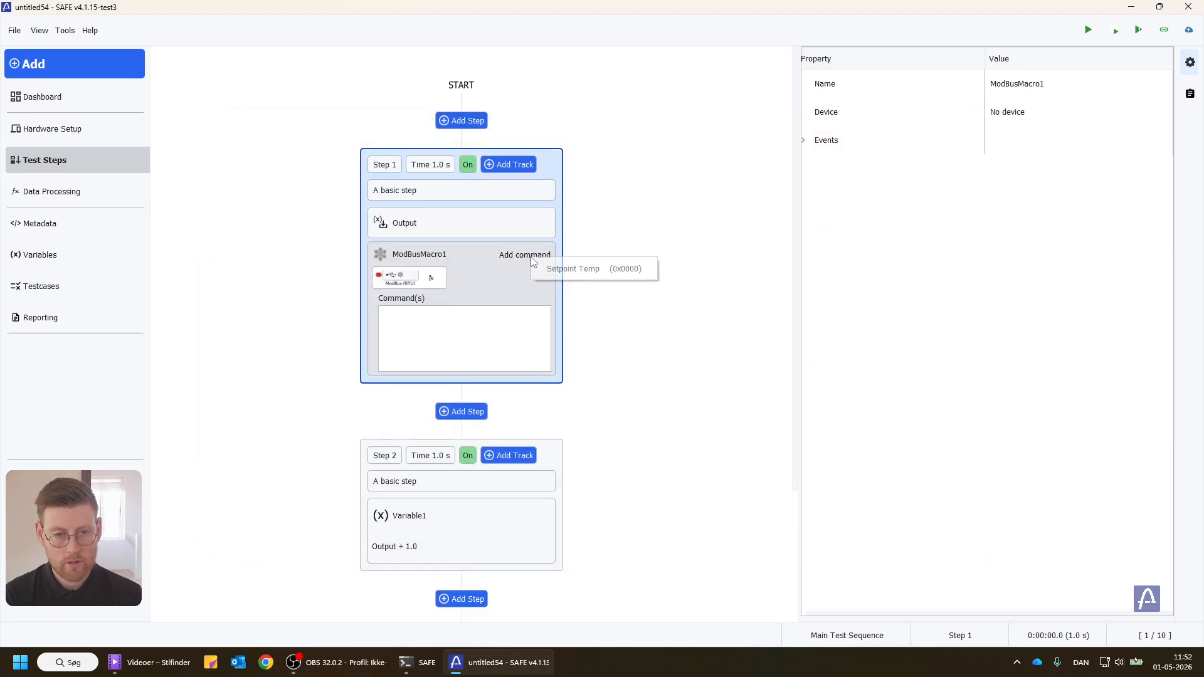
pyautogui.click(553, 269)
pyautogui.rightClick(481, 316)
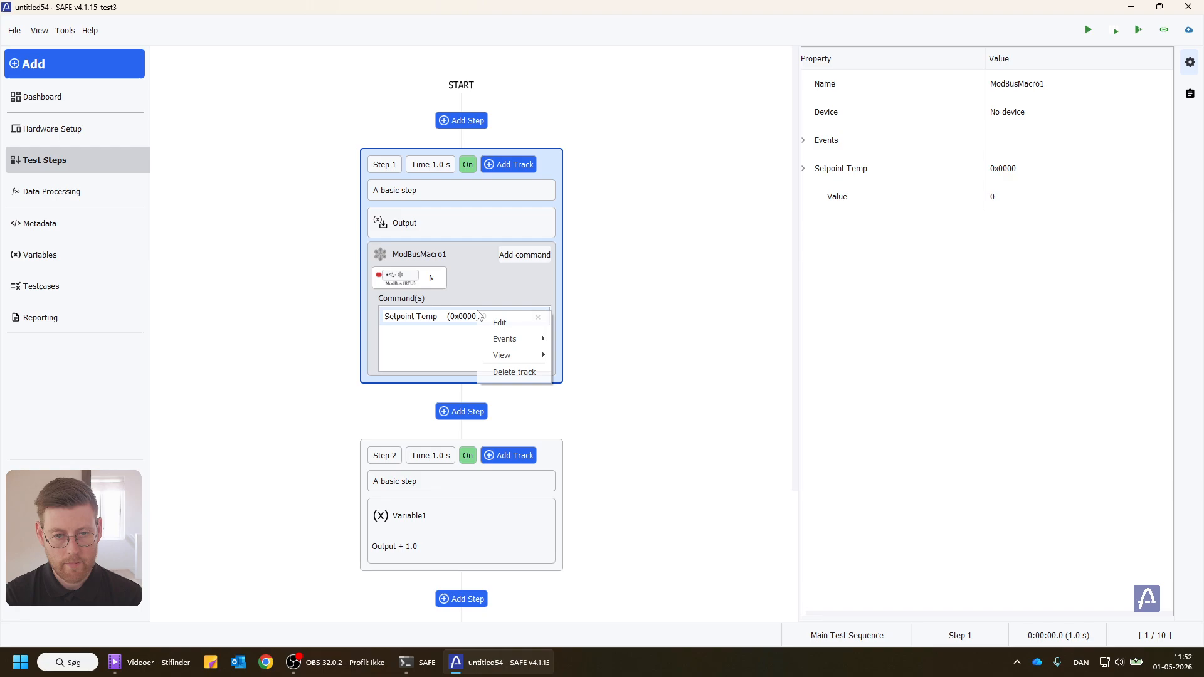
pyautogui.click(486, 323)
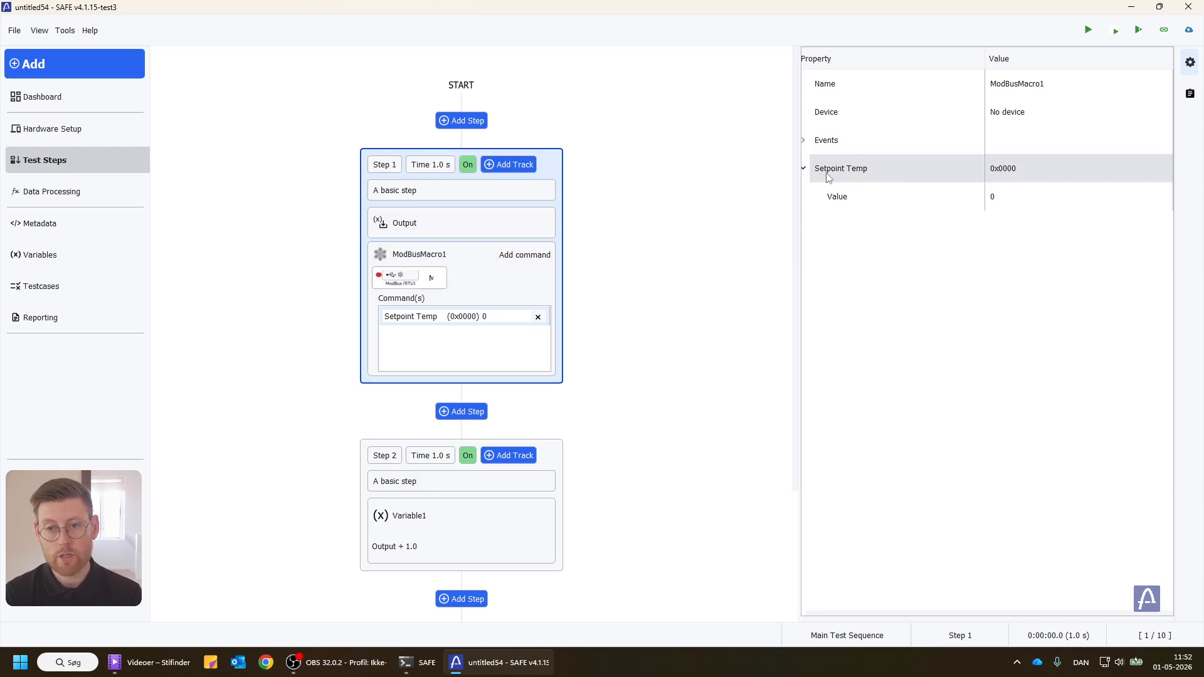
# Step: Set the macro's Setpoint Temp value to 2
pyautogui.click(1011, 196)
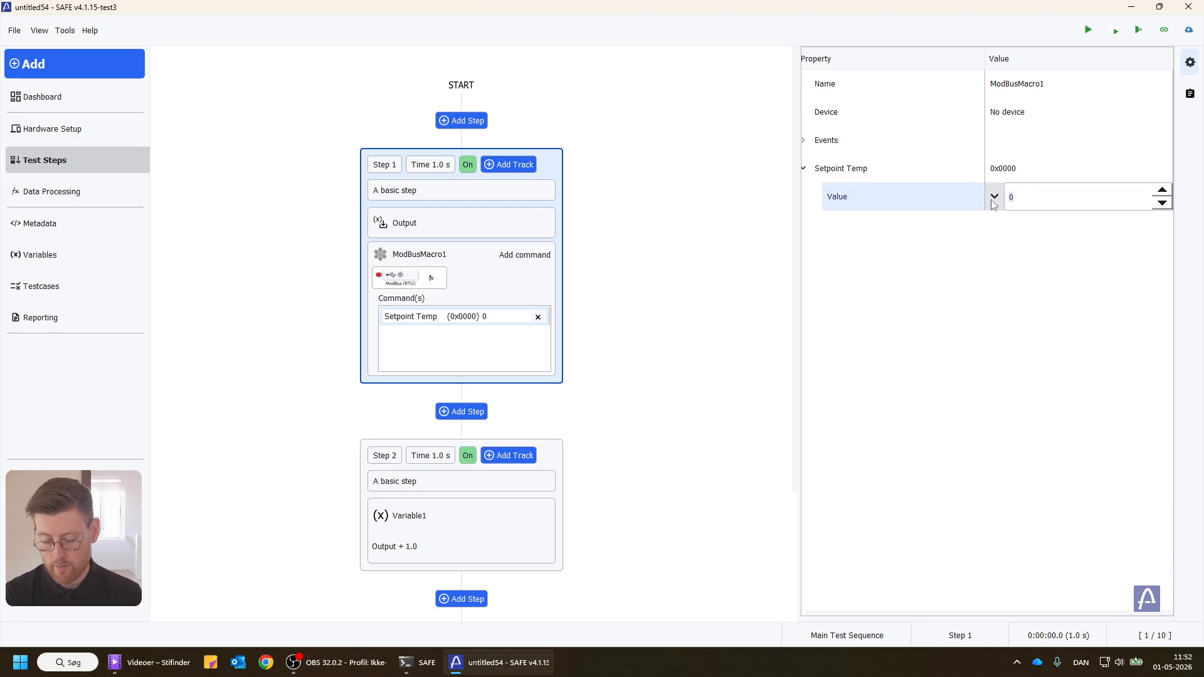
pyautogui.write('2')
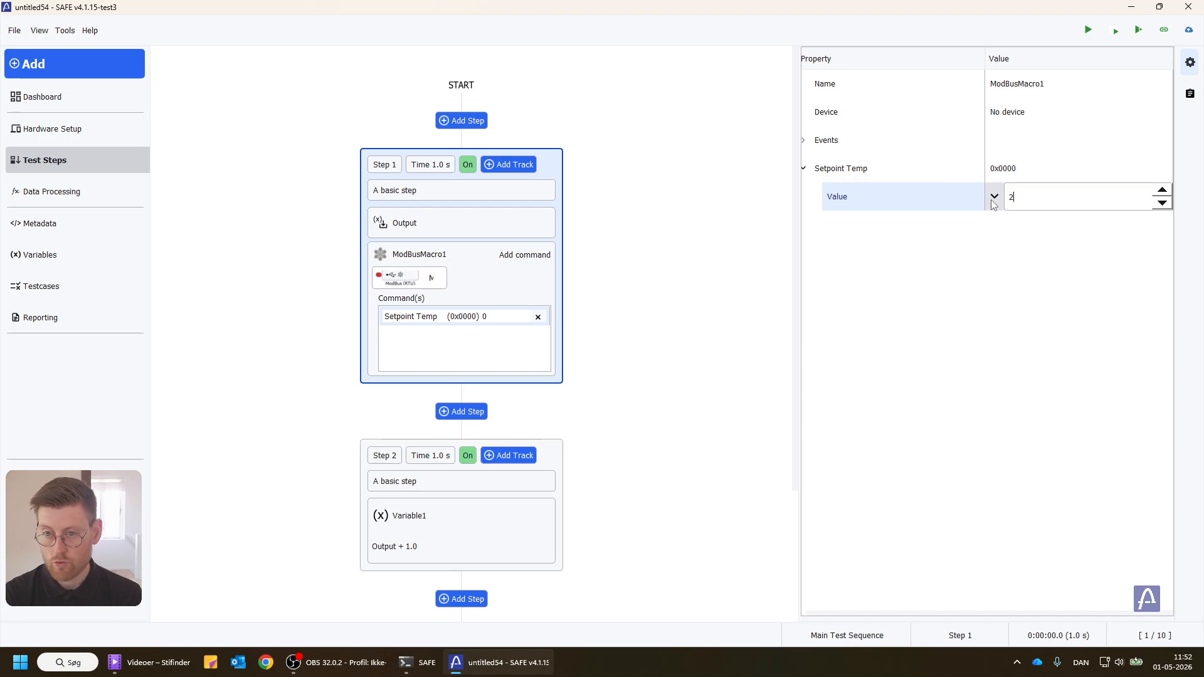
pyautogui.press('Return')
# Step: Link the macro's Setpoint Temp value to the value of the Output variable
pyautogui.click(999, 200)
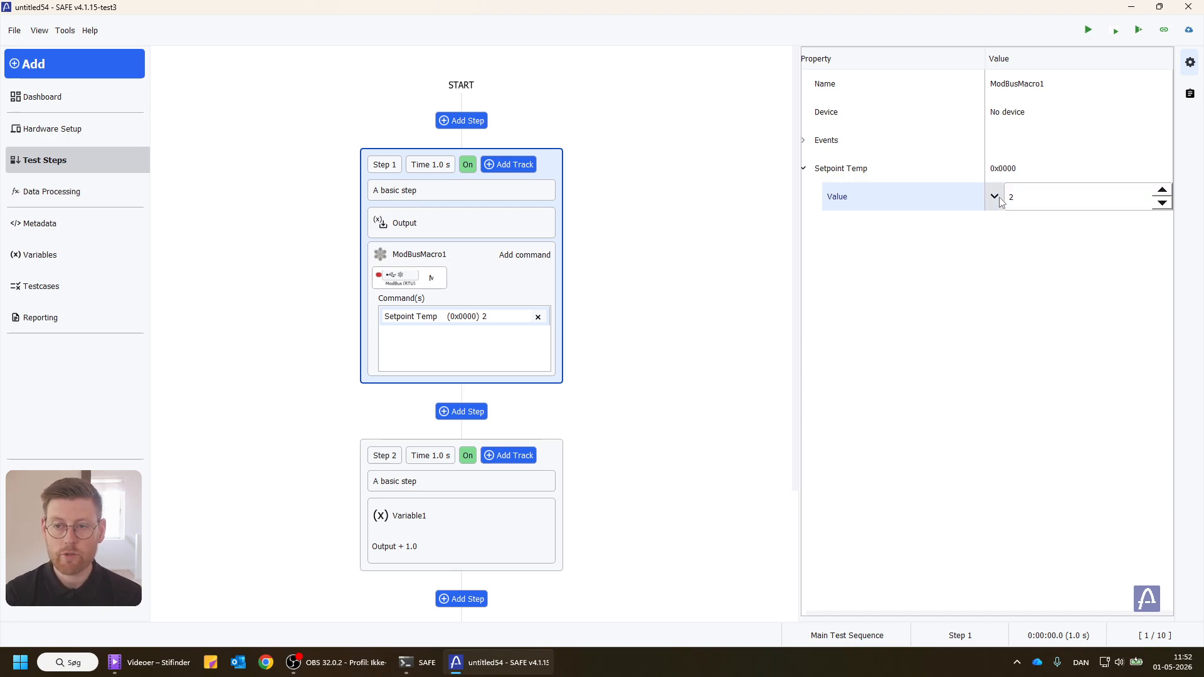
pyautogui.click(998, 199)
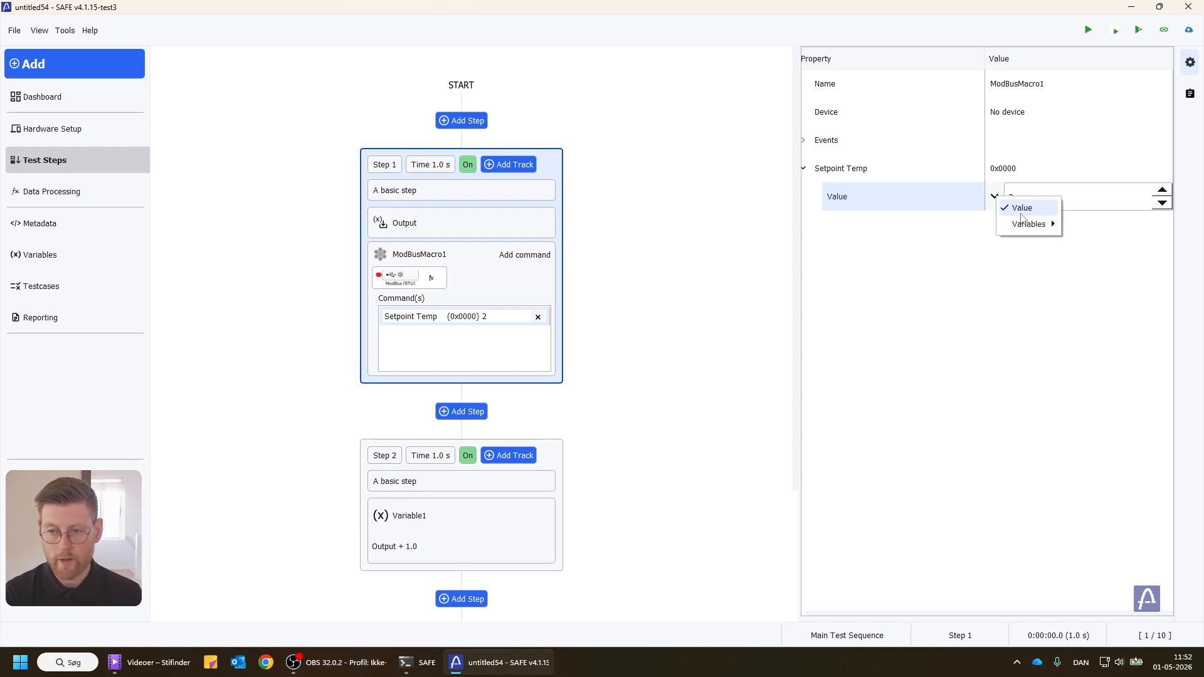
pyautogui.moveTo(1028, 224)
pyautogui.moveTo(1085, 231)
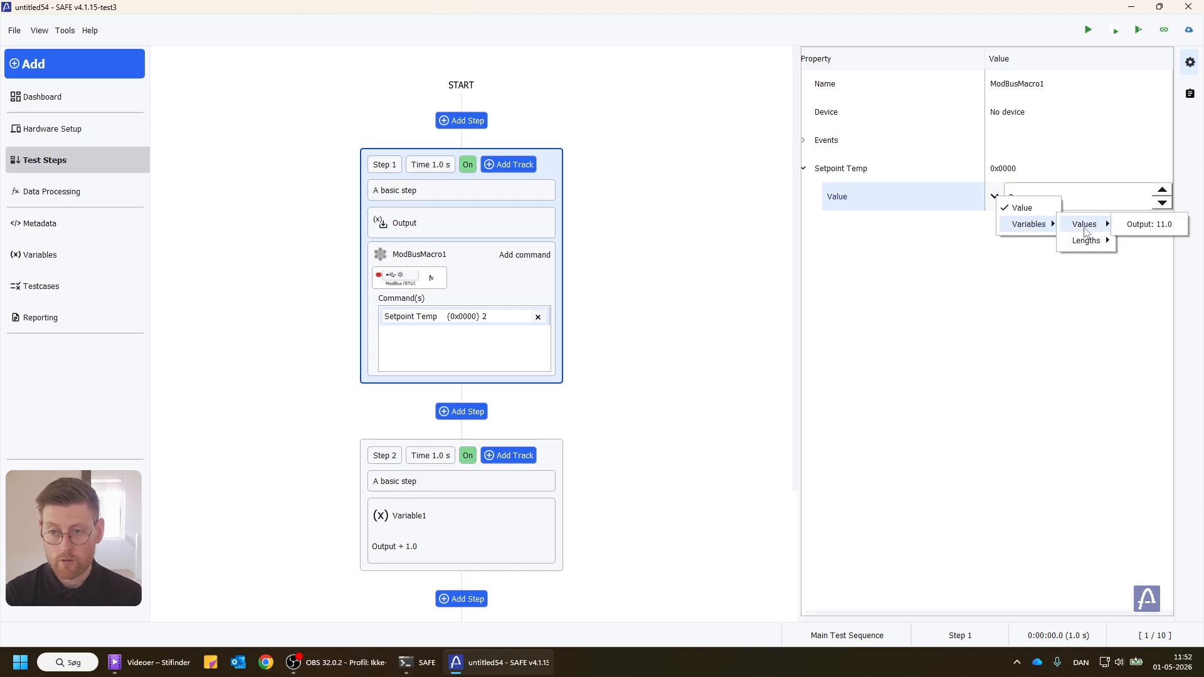
pyautogui.click(1149, 223)
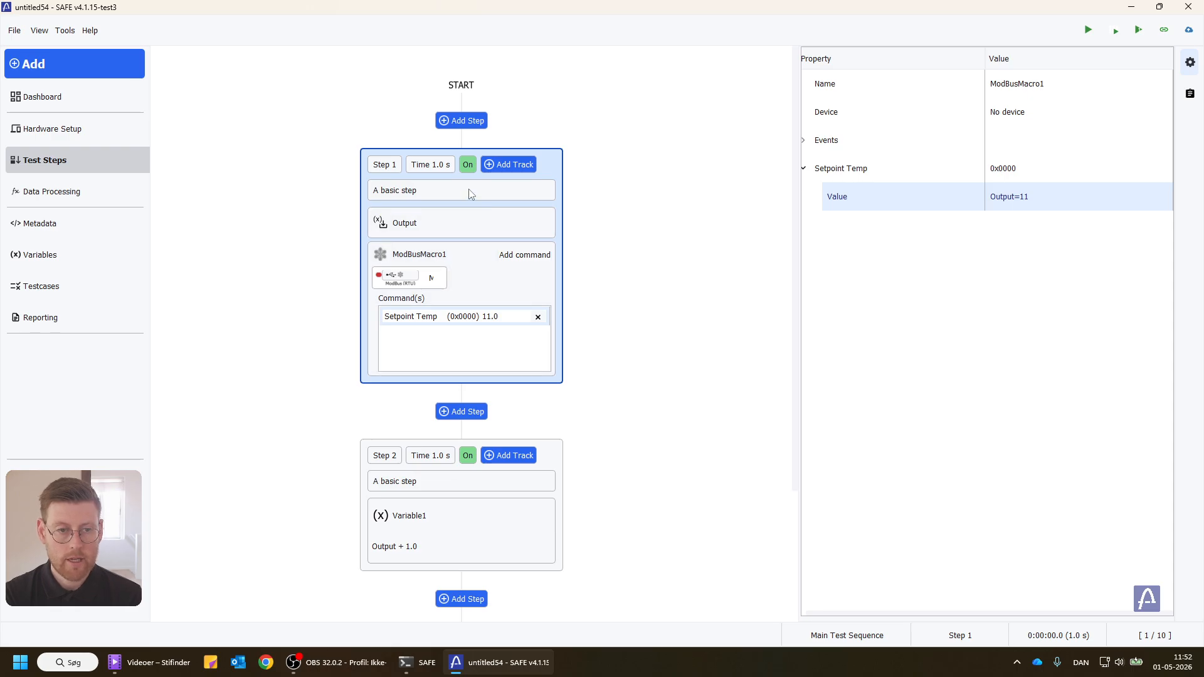
pyautogui.scroll(-1, 467, 188)
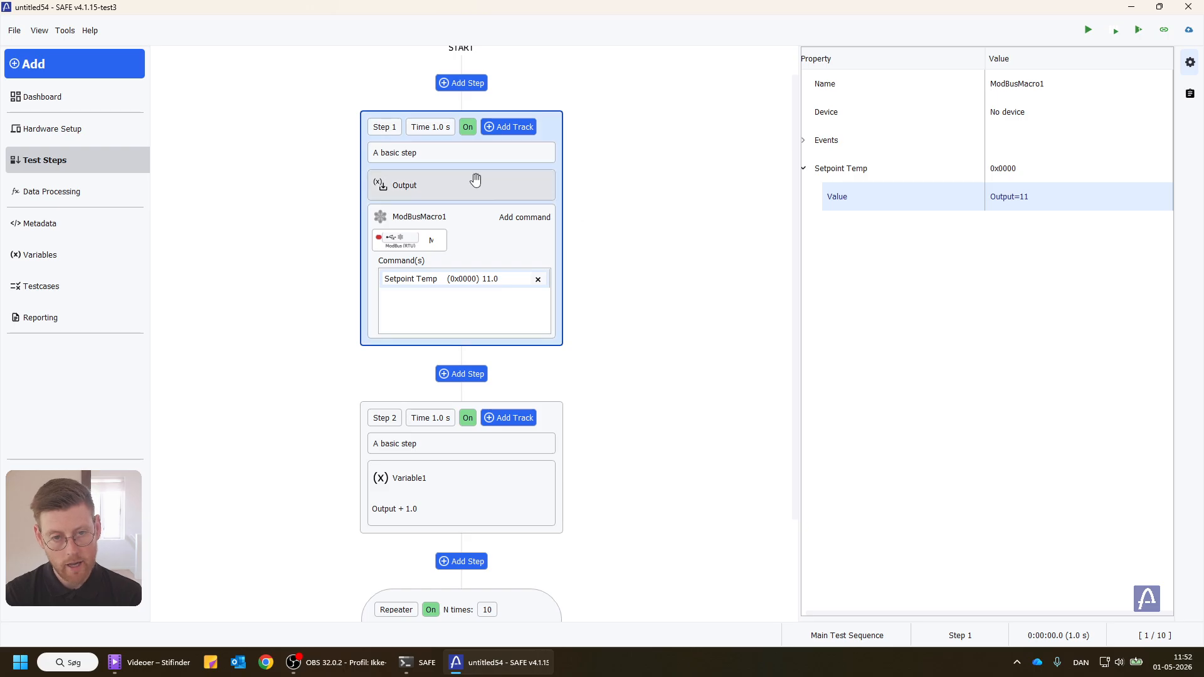
# Step: Add a section between Step 1 and Step 2 of the test sequence
pyautogui.click(452, 372)
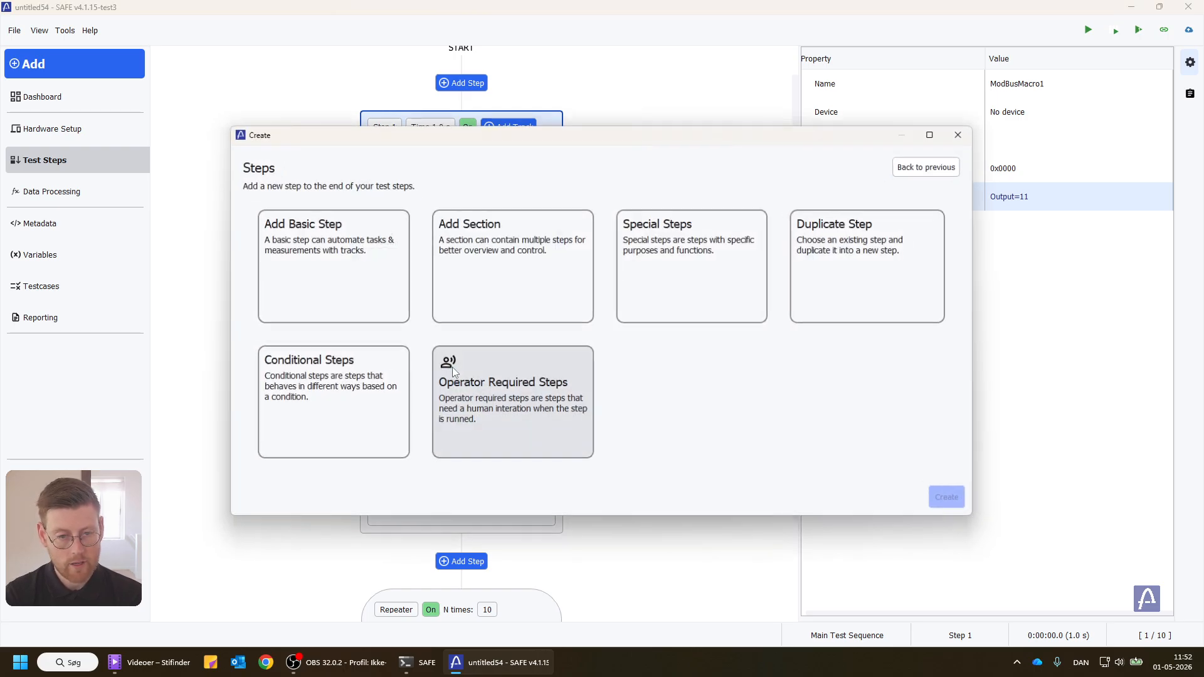
pyautogui.click(335, 269)
pyautogui.click(507, 269)
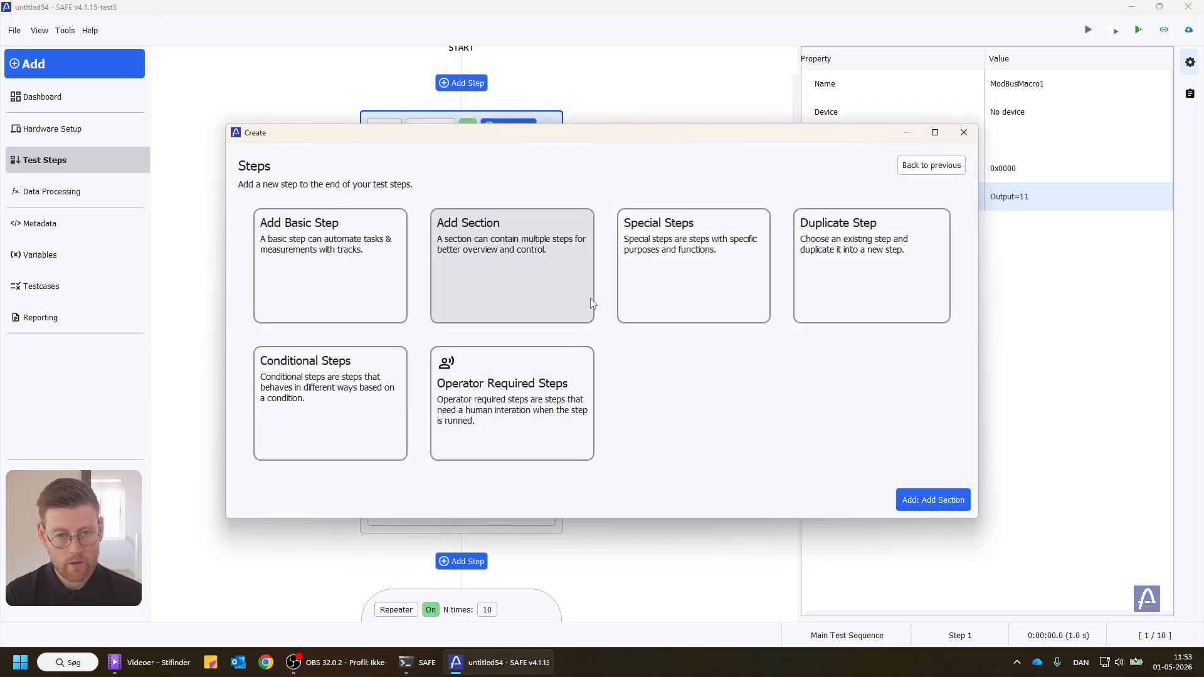
pyautogui.click(963, 510)
# Step: Set the new section's title to Test
pyautogui.scroll(-1, 462, 408)
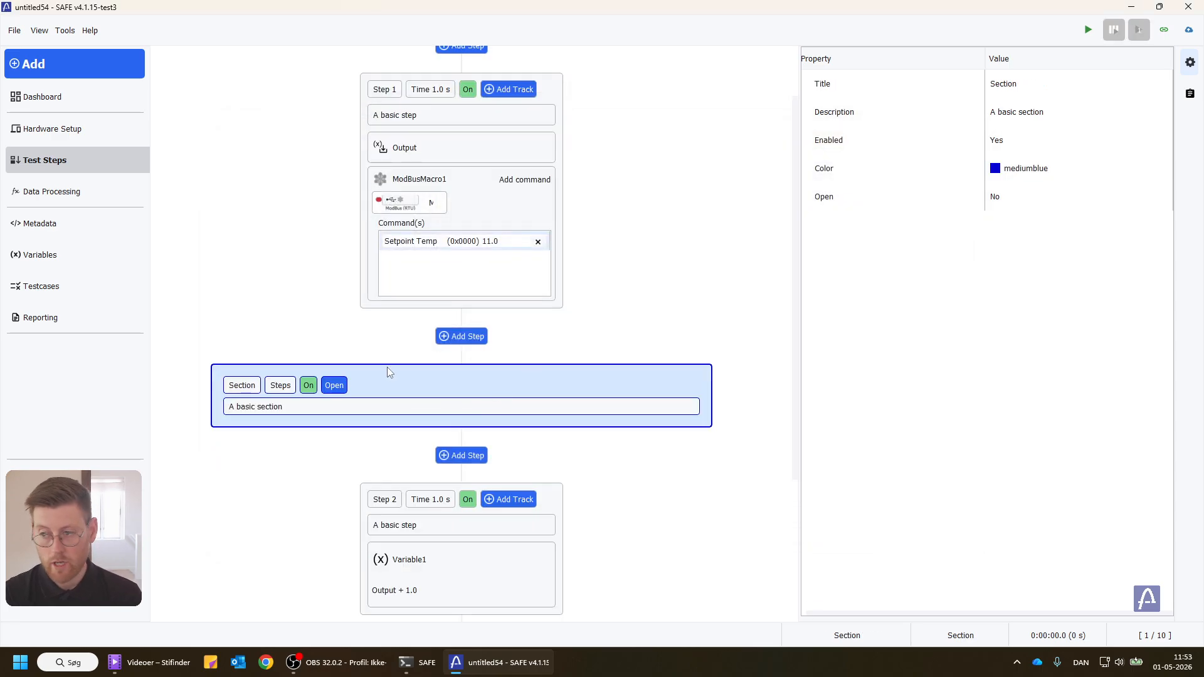
pyautogui.doubleClick(1059, 81)
pyautogui.write('Test')
pyautogui.press('Return')
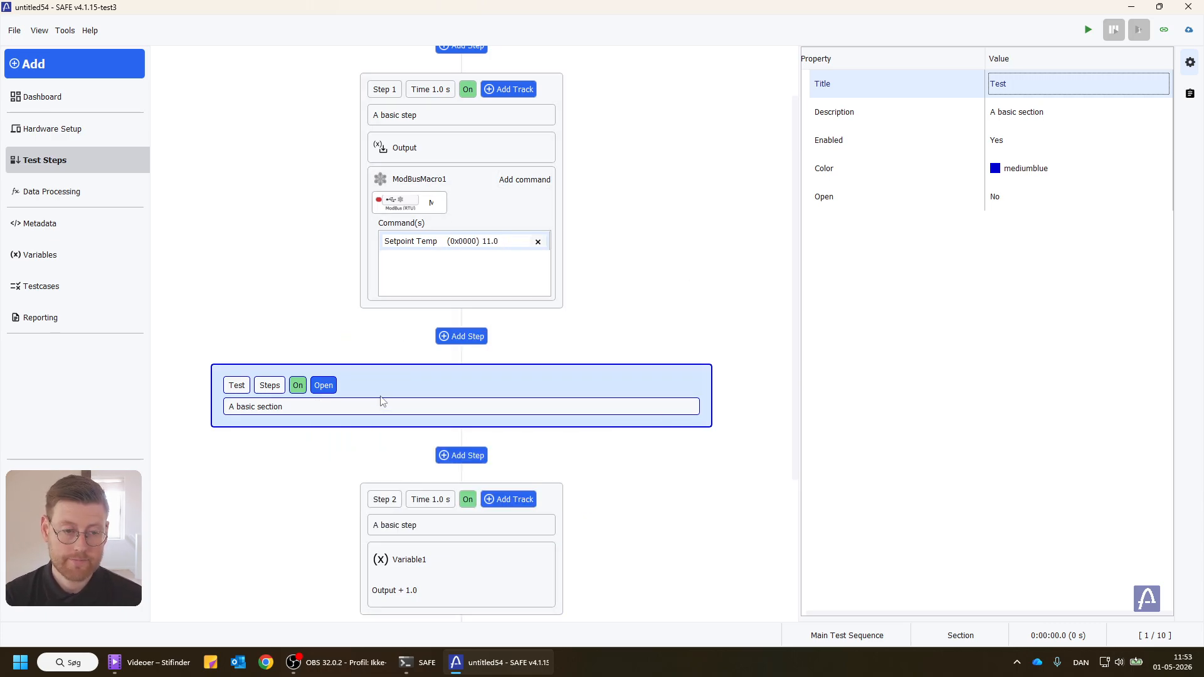
pyautogui.moveTo(384, 394)
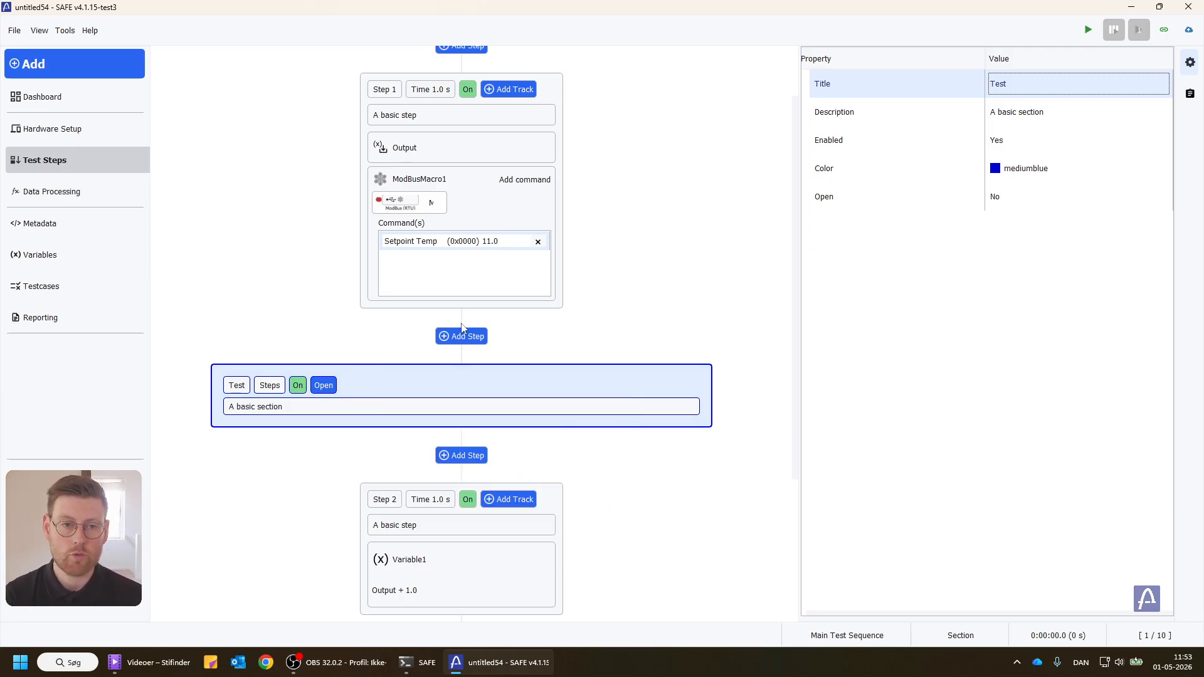
# Step: Review the project's variables with their default and current values, then close the variable editor
pyautogui.click(80, 252)
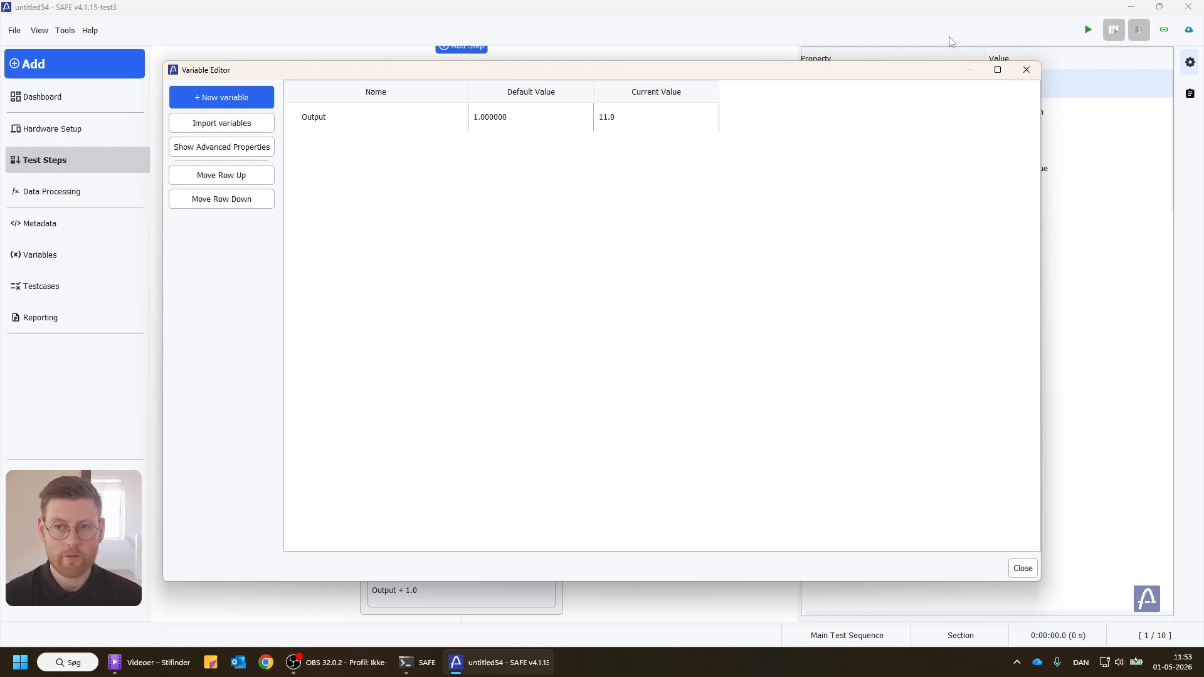
pyautogui.moveTo(884, 74); pyautogui.dragTo(879, 69)
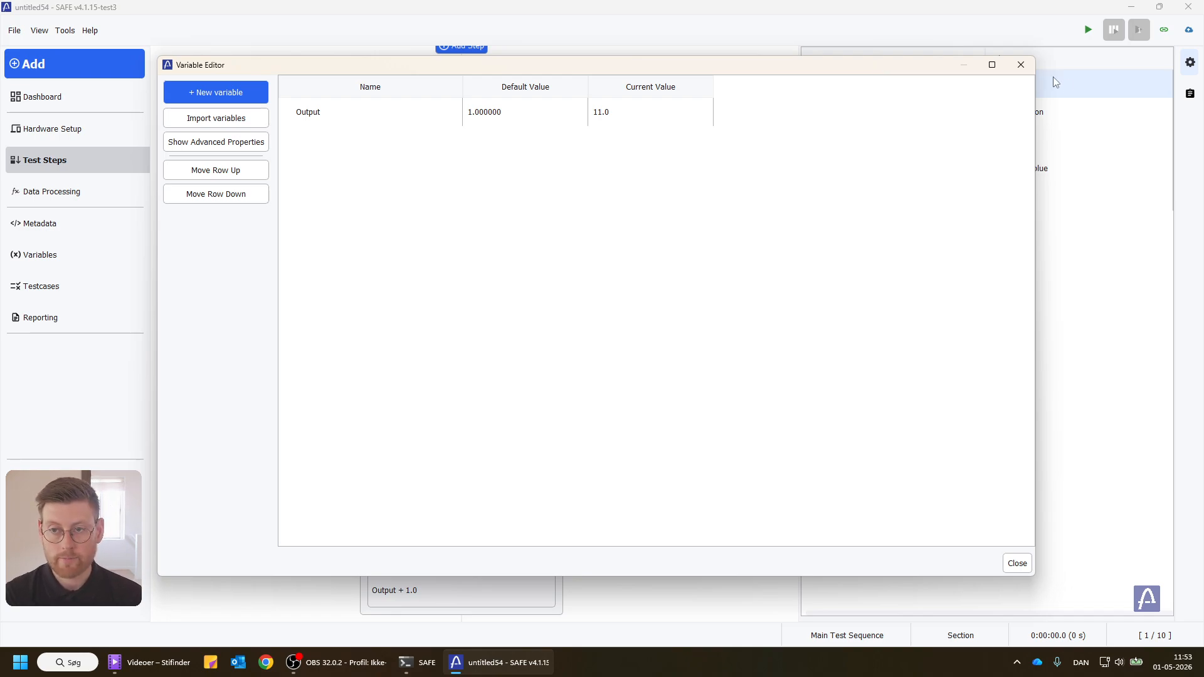
pyautogui.click(1020, 64)
# Step: Add a PID Controller block to the data processing and place it below the Number0 block
pyautogui.click(21, 186)
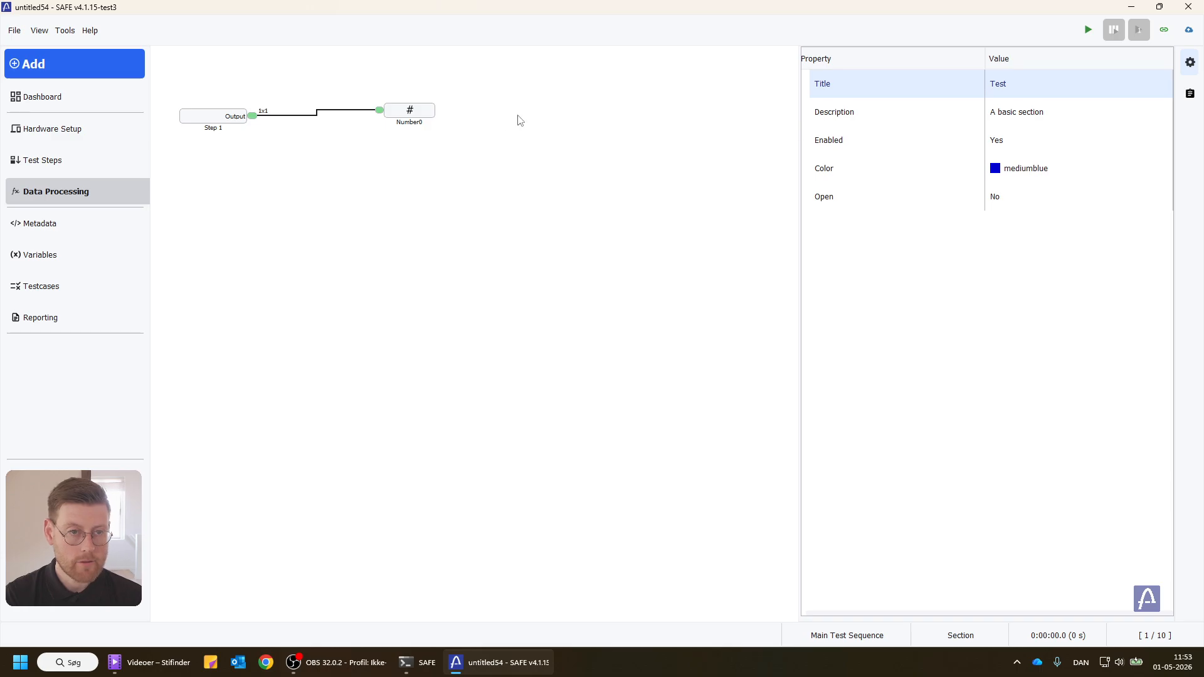
pyautogui.click(104, 68)
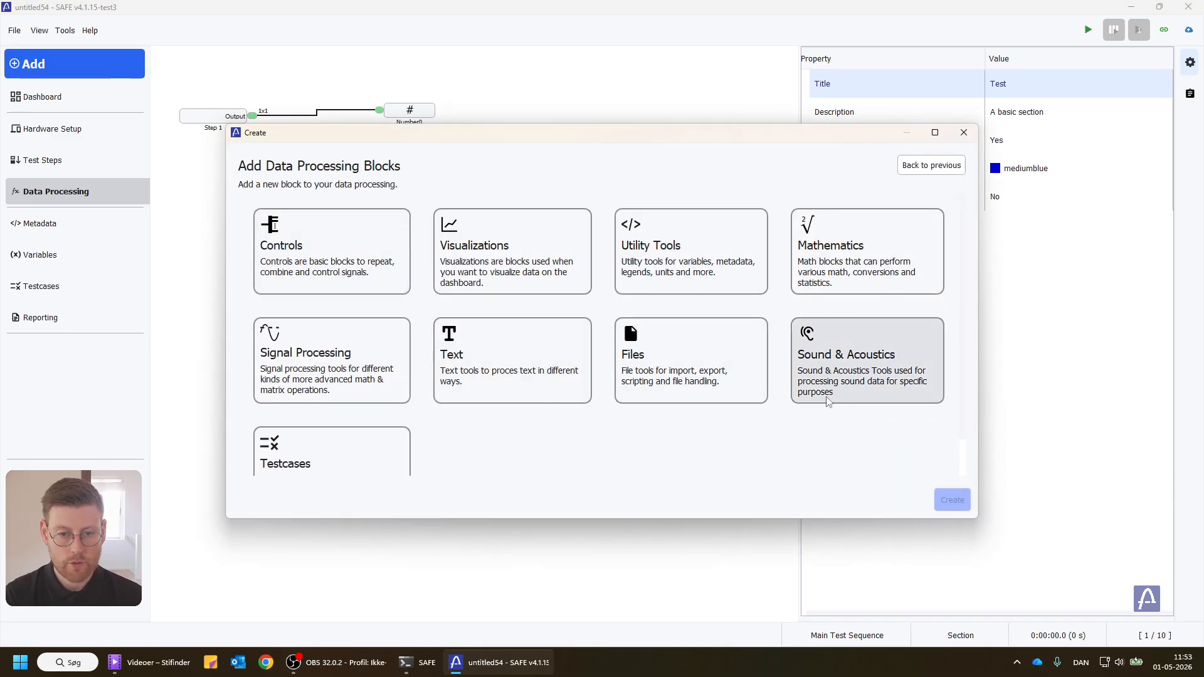
pyautogui.click(305, 395)
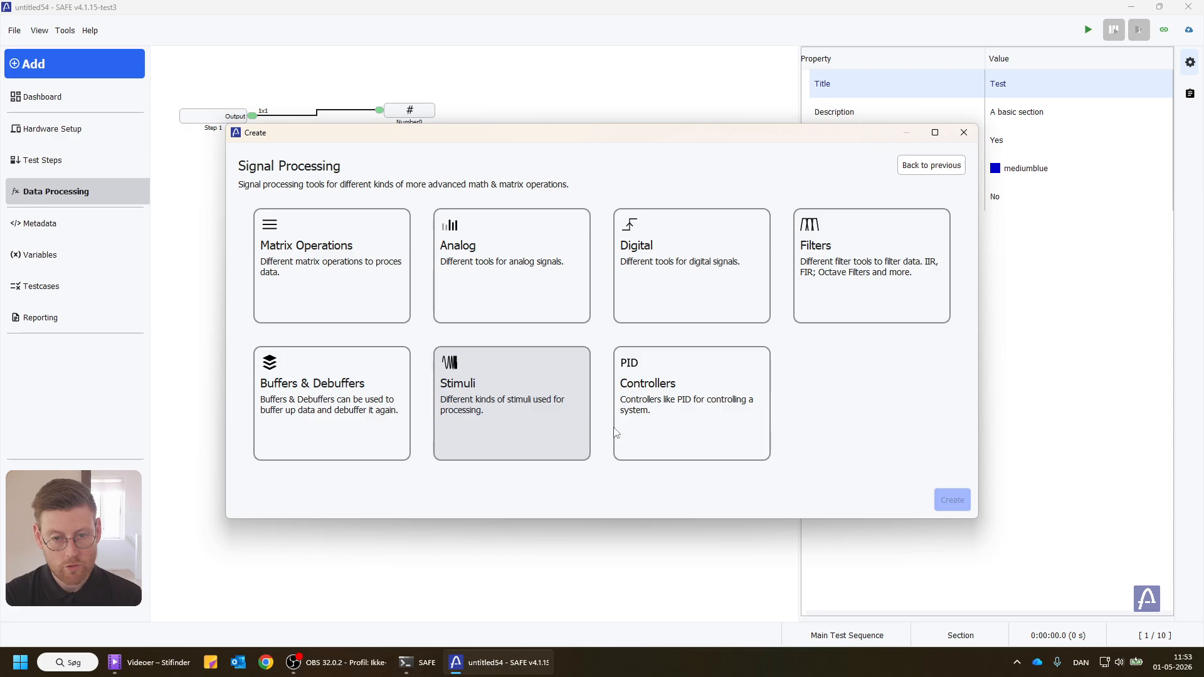
pyautogui.click(700, 422)
pyautogui.click(293, 341)
pyautogui.click(929, 500)
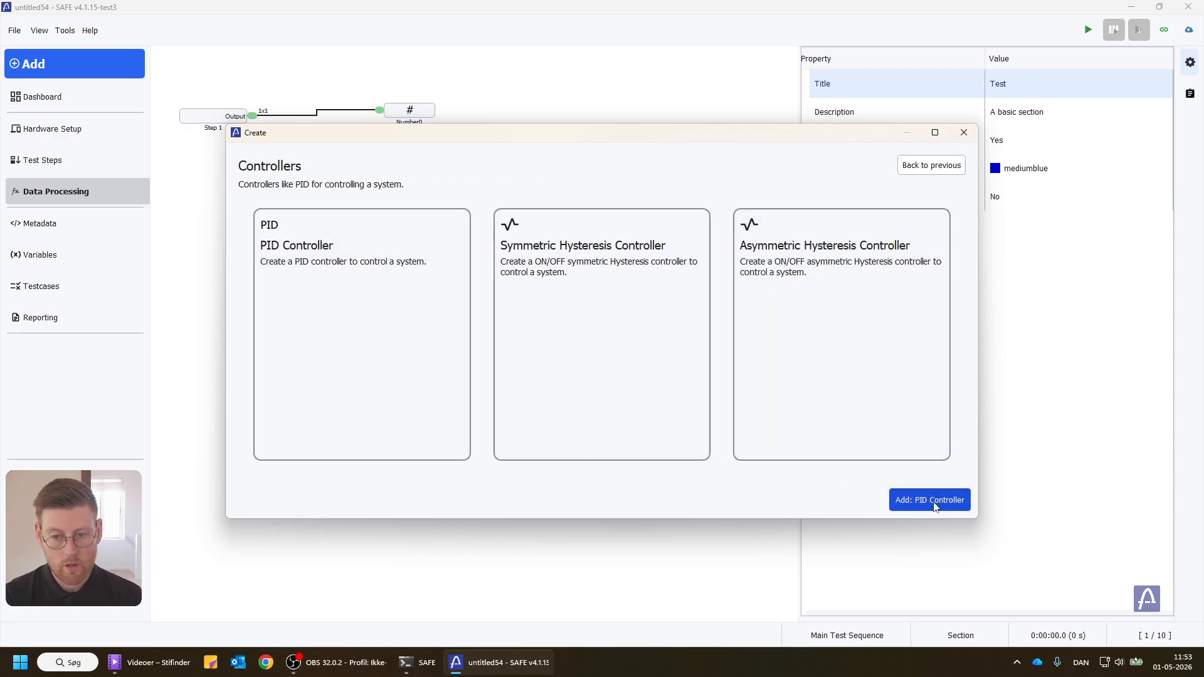
pyautogui.moveTo(512, 364); pyautogui.dragTo(476, 240)
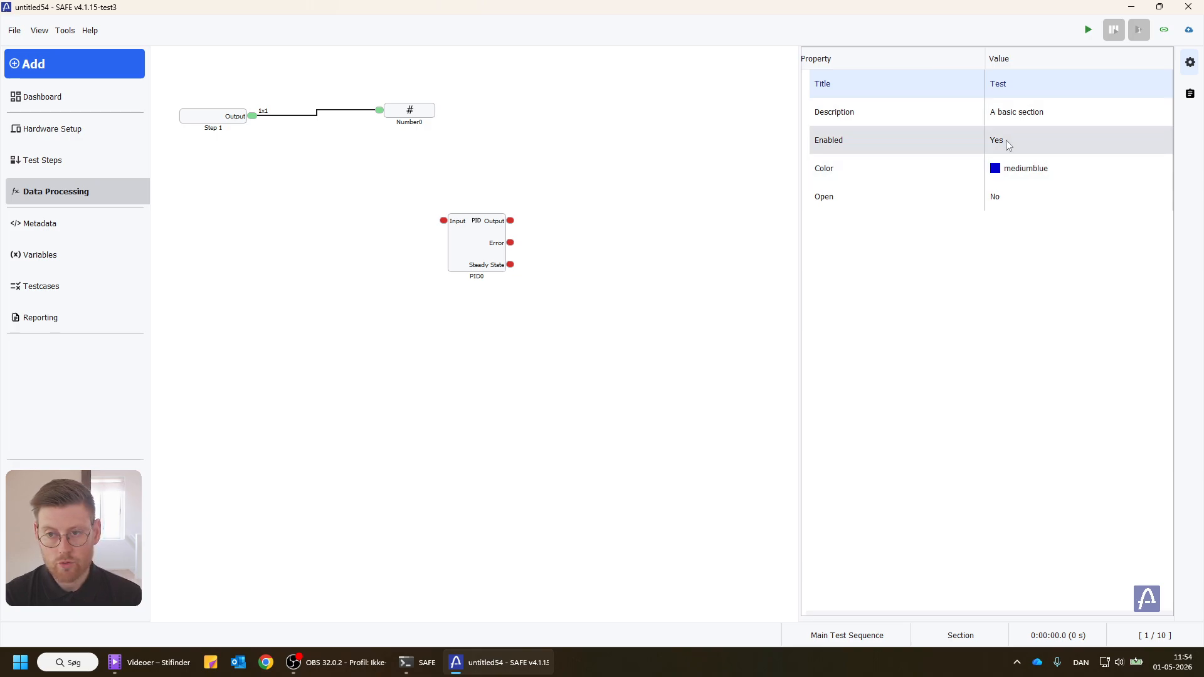
# Step: Inspect the PID block's parameters and the value sources offered for its Setpoint, and shift the block directly beneath Number0
pyautogui.click(464, 237)
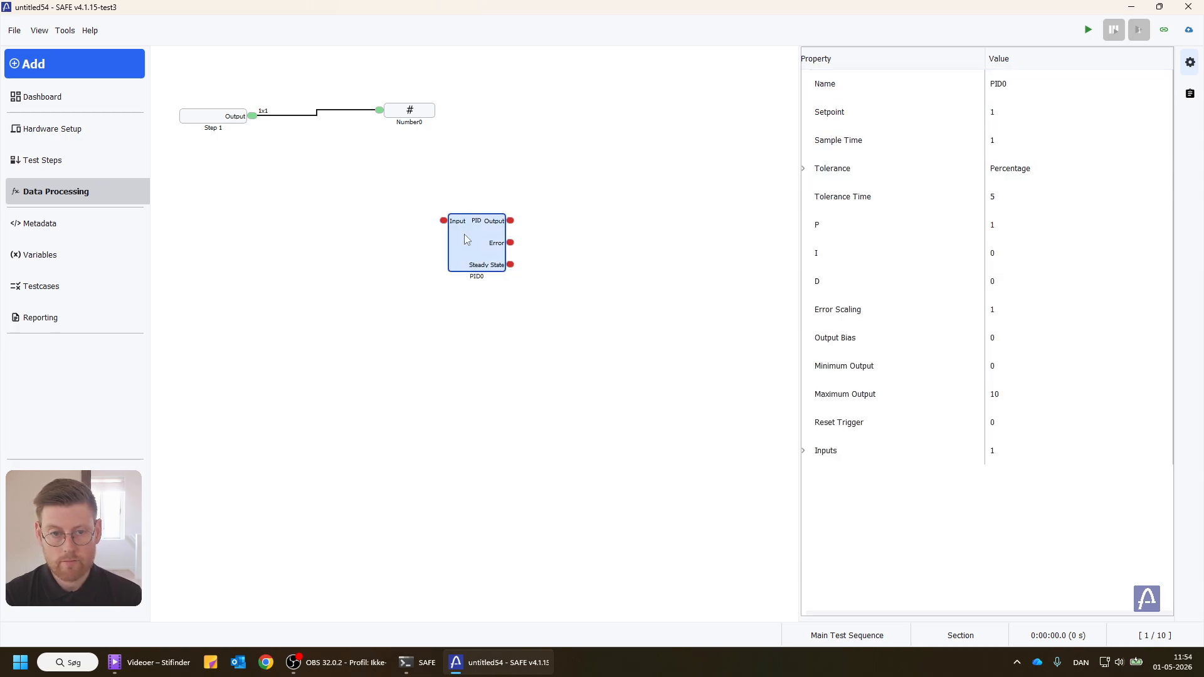
pyautogui.click(1038, 246)
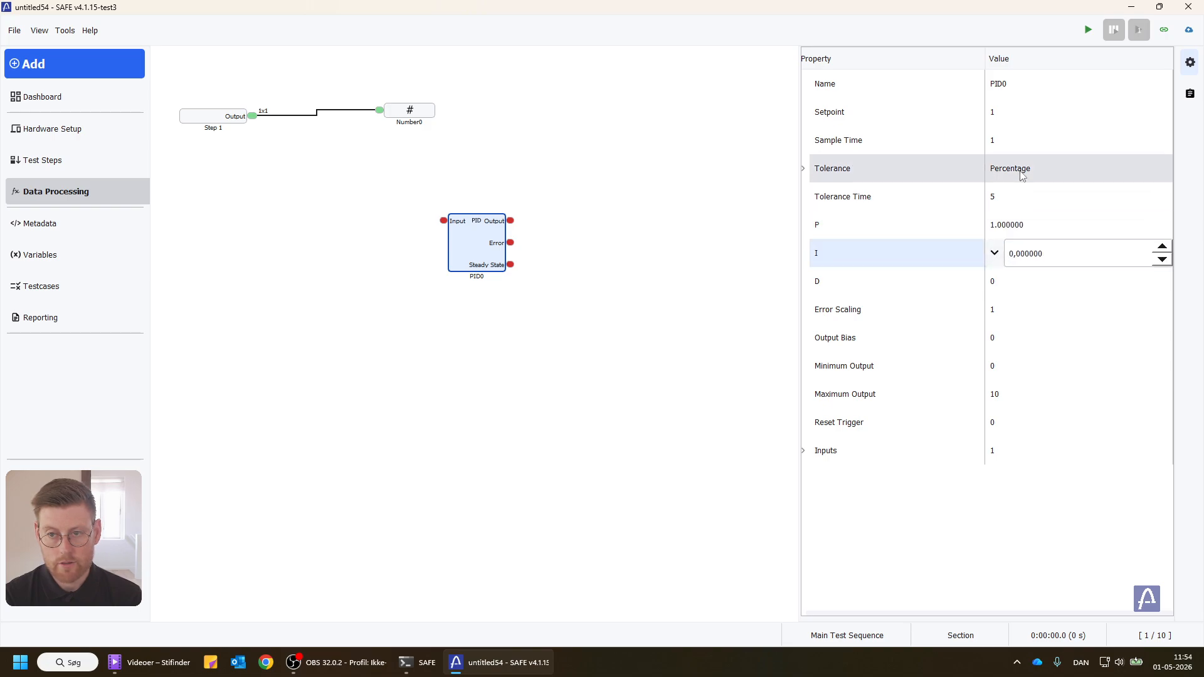
pyautogui.click(1012, 142)
pyautogui.click(1011, 114)
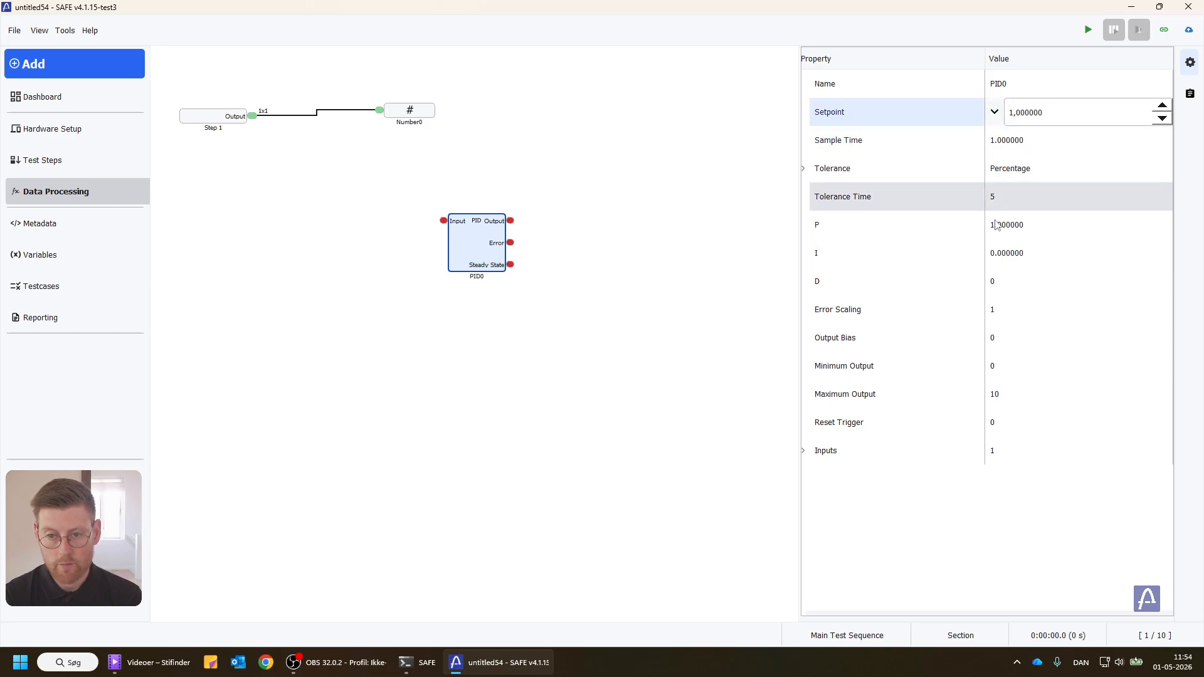
pyautogui.click(994, 112)
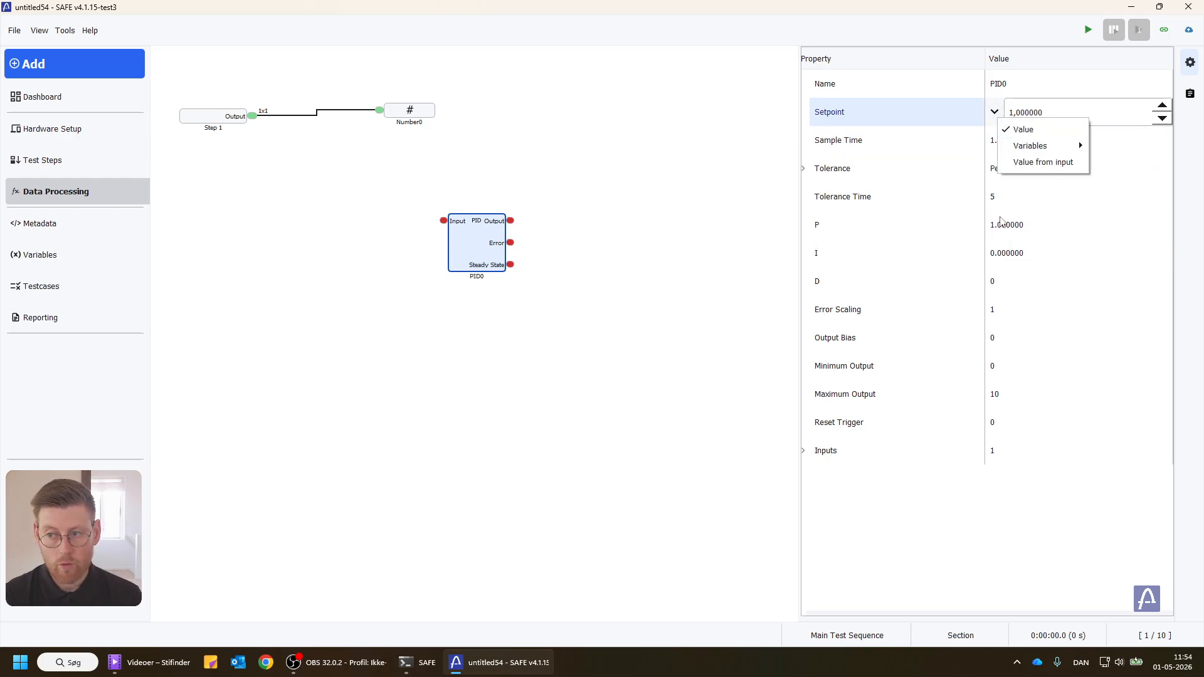
pyautogui.click(634, 237)
pyautogui.moveTo(471, 271); pyautogui.dragTo(408, 254)
pyautogui.moveTo(408, 254)
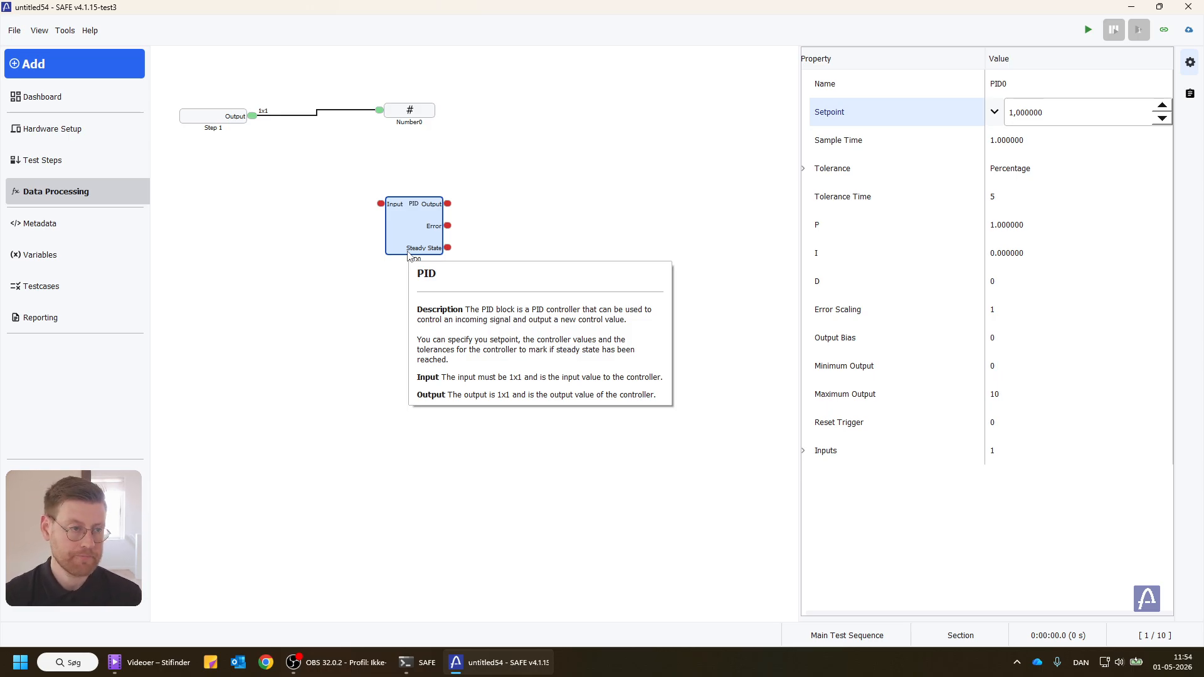
# Step: Create a new project variable named on_off
pyautogui.click(150, 260)
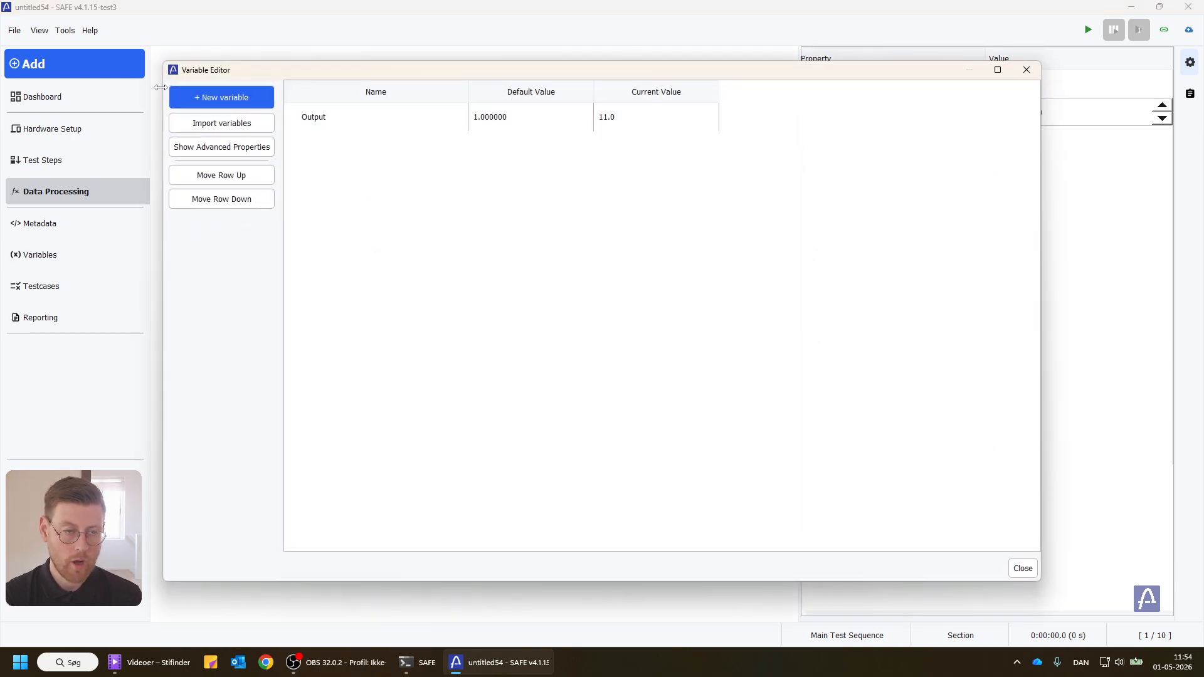
pyautogui.click(219, 95)
pyautogui.doubleClick(326, 152)
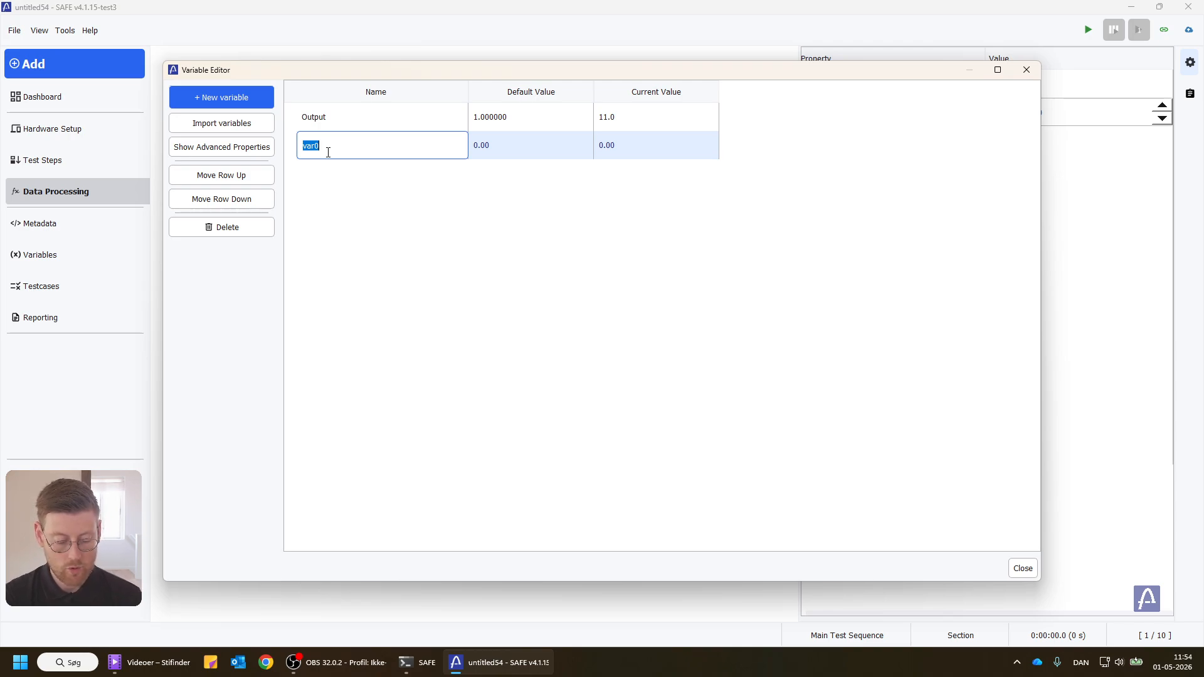
pyautogui.write('on_off')
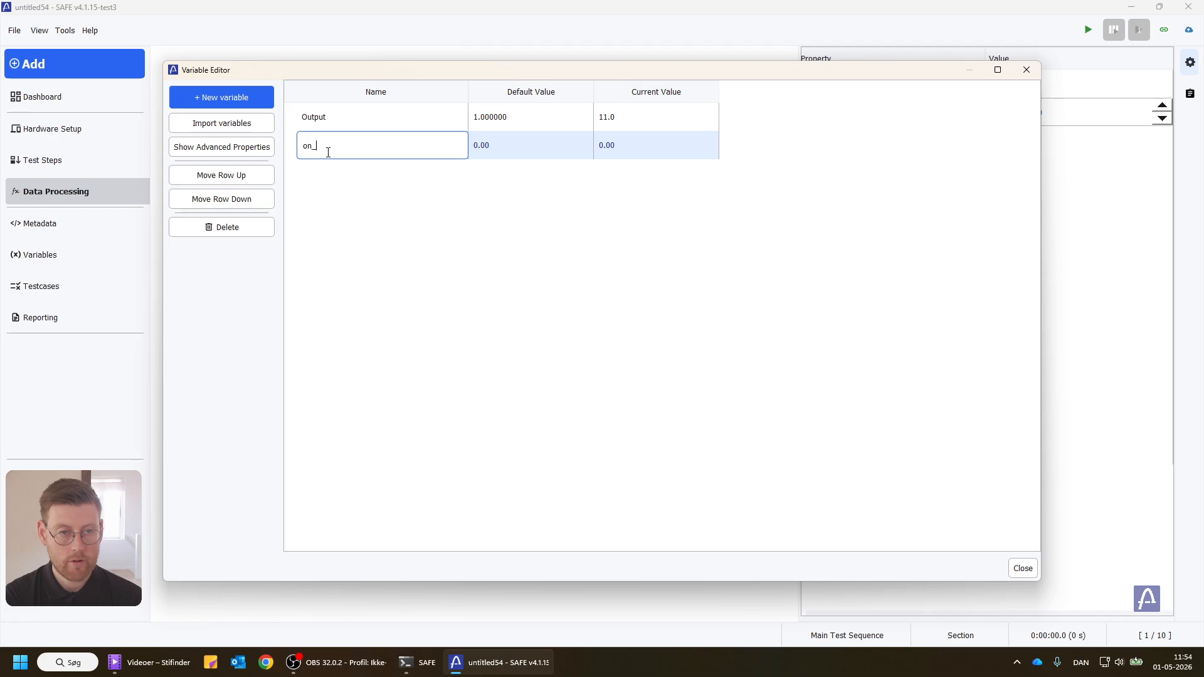
pyautogui.press('Return')
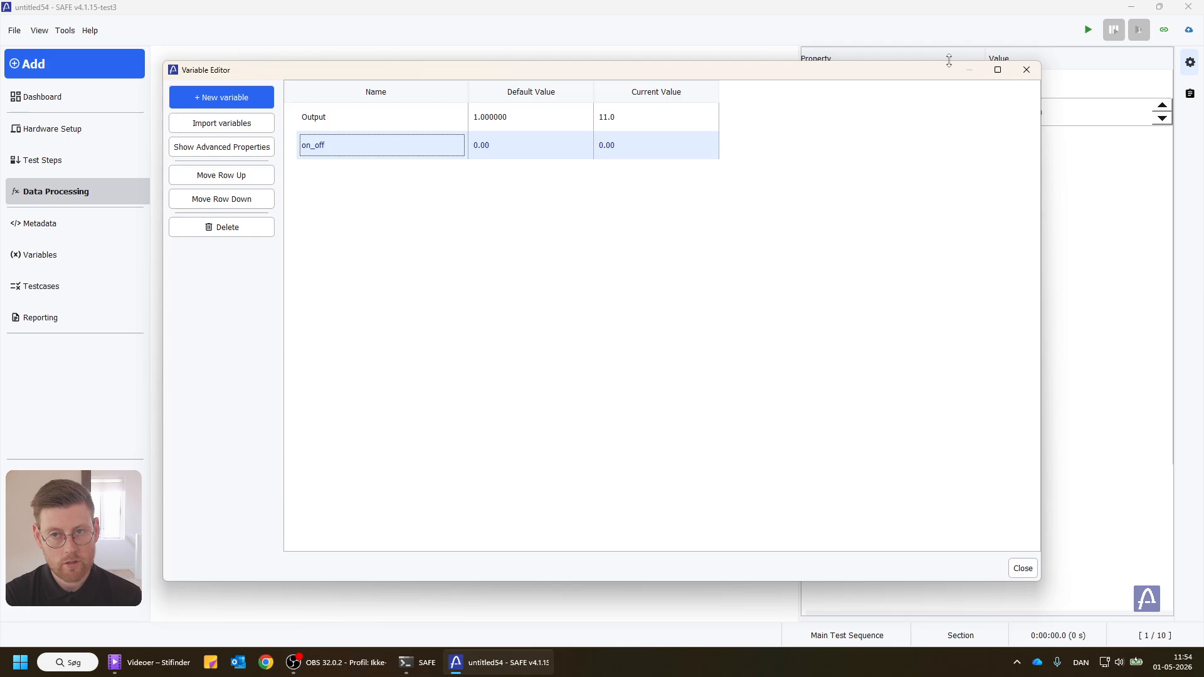
pyautogui.click(1026, 69)
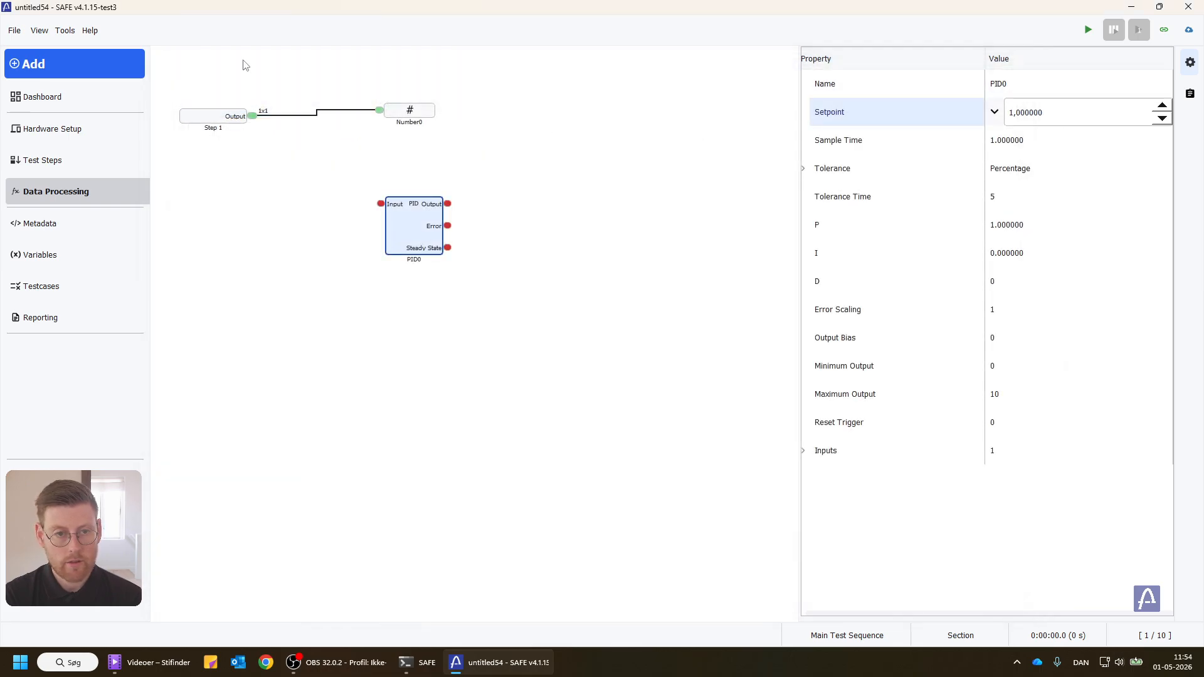
# Step: Add a Gate control block to the data processing and place it below the PID block
pyautogui.click(120, 63)
pyautogui.click(330, 269)
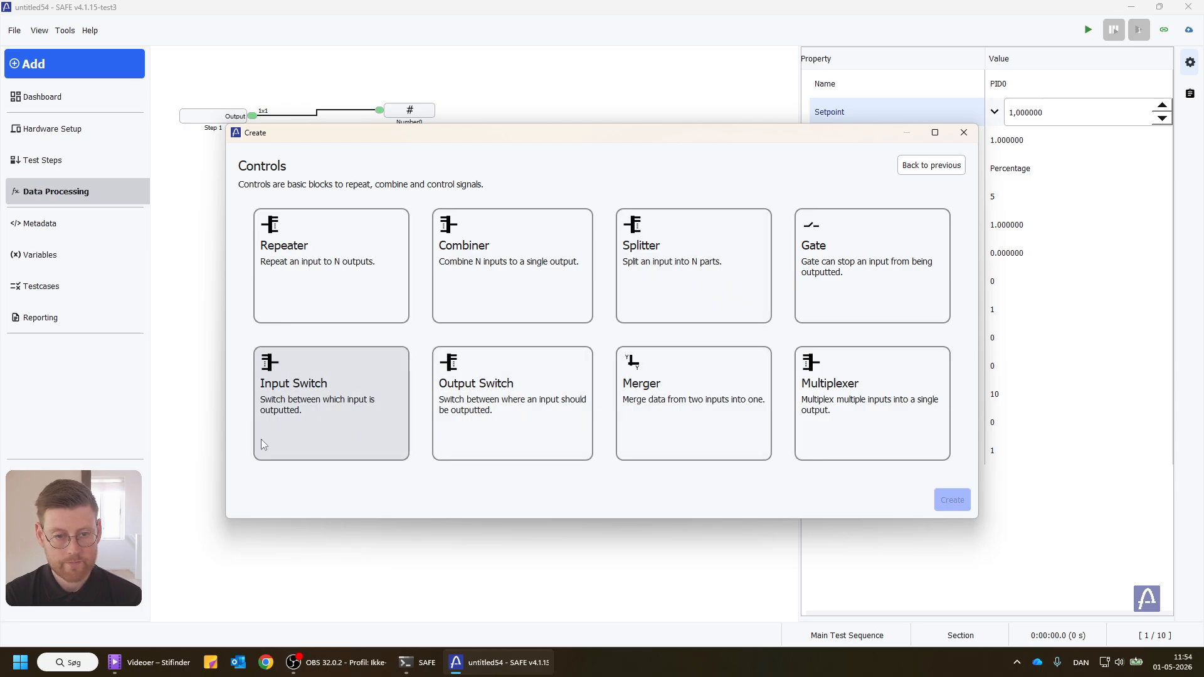
pyautogui.click(849, 289)
pyautogui.click(951, 499)
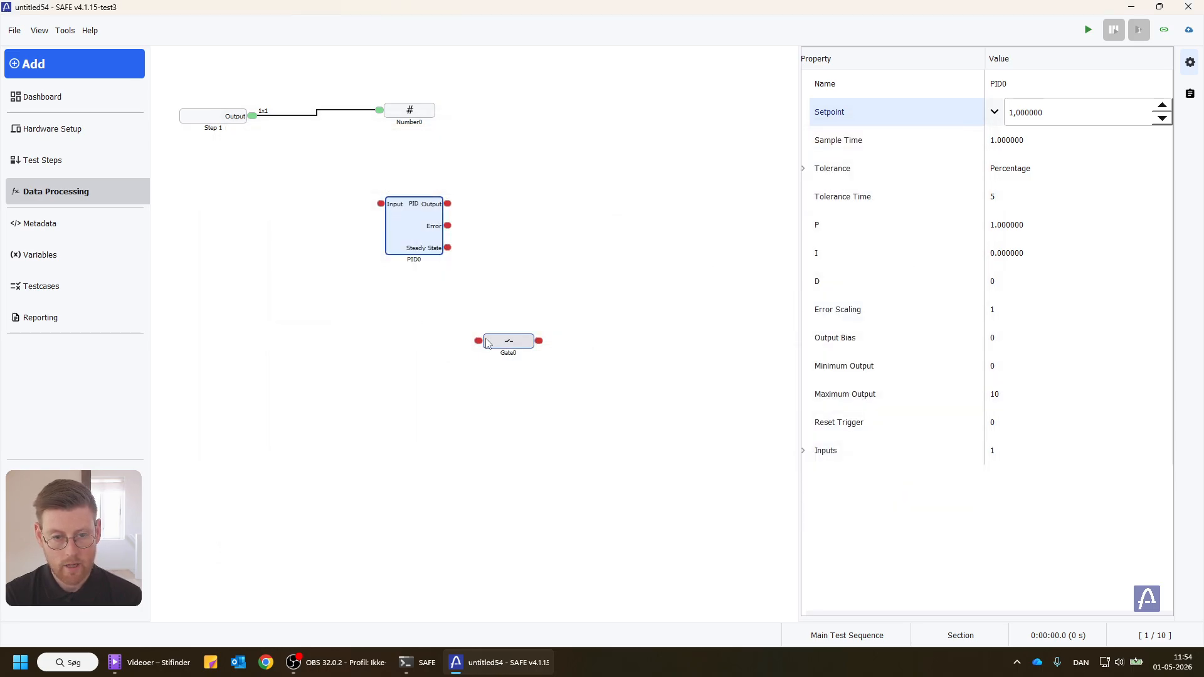
pyautogui.moveTo(486, 343); pyautogui.dragTo(394, 324)
pyautogui.click(393, 324)
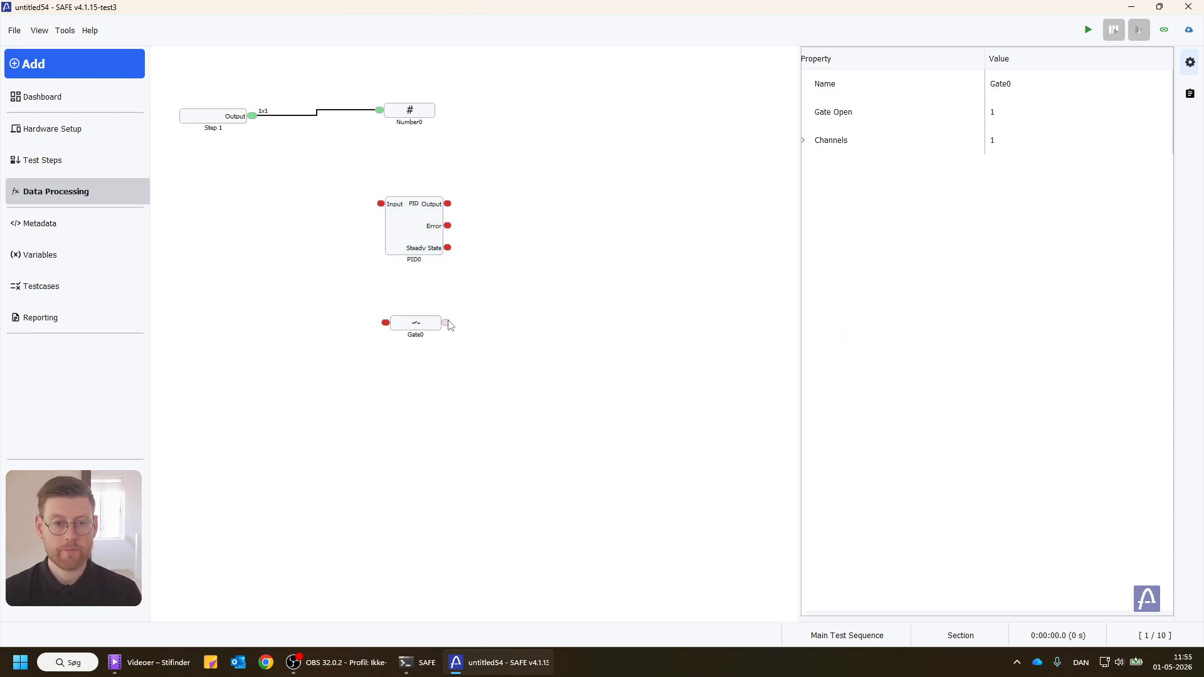
# Step: Link the gate's Gate Open property to the value of the on_off variable and align the block under the PID block
pyautogui.click(994, 116)
pyautogui.click(994, 112)
pyautogui.moveTo(1028, 135)
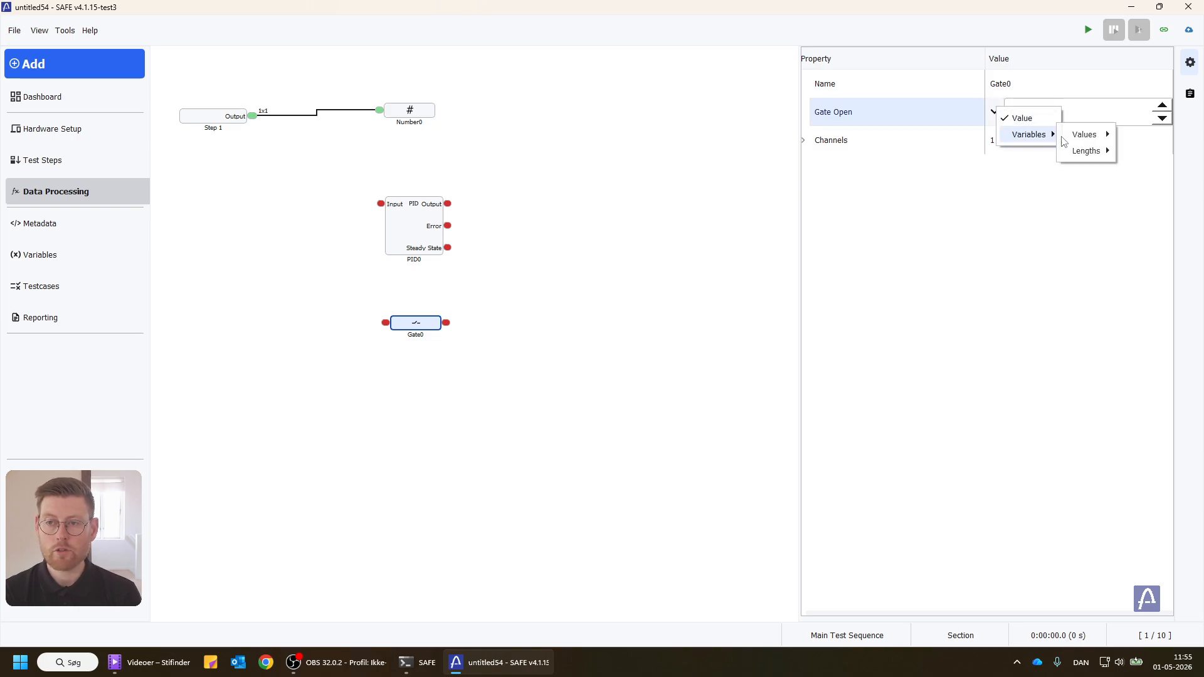
pyautogui.moveTo(1085, 134)
pyautogui.click(1148, 151)
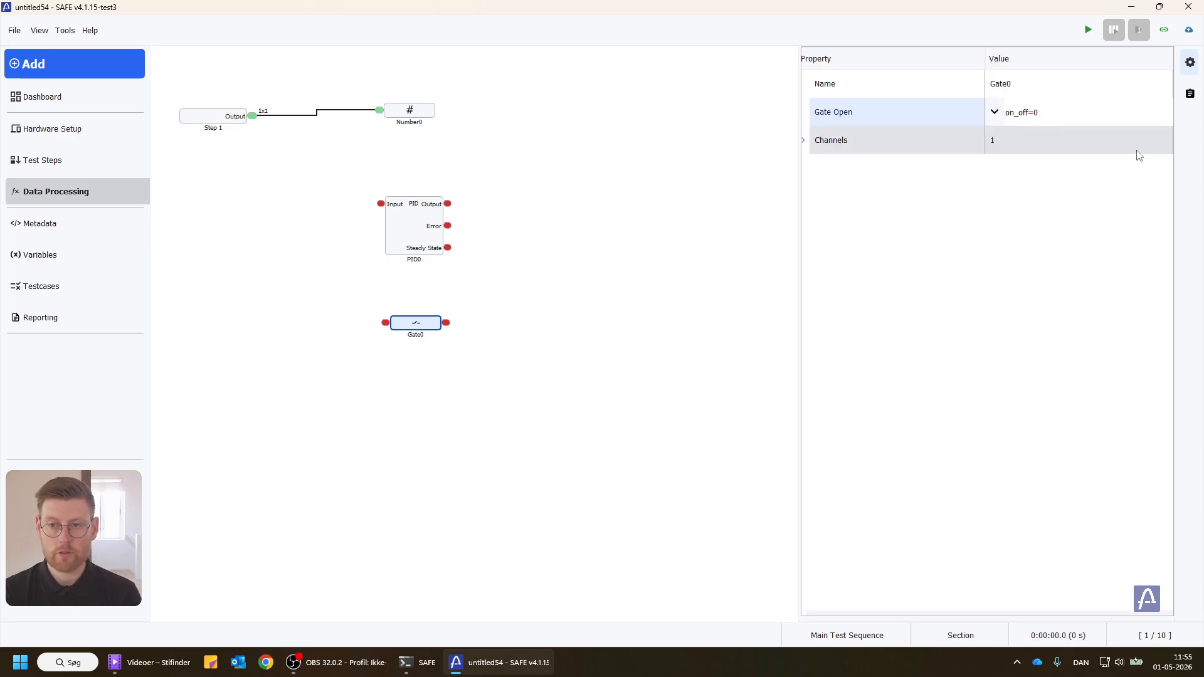
pyautogui.moveTo(399, 324); pyautogui.dragTo(397, 321)
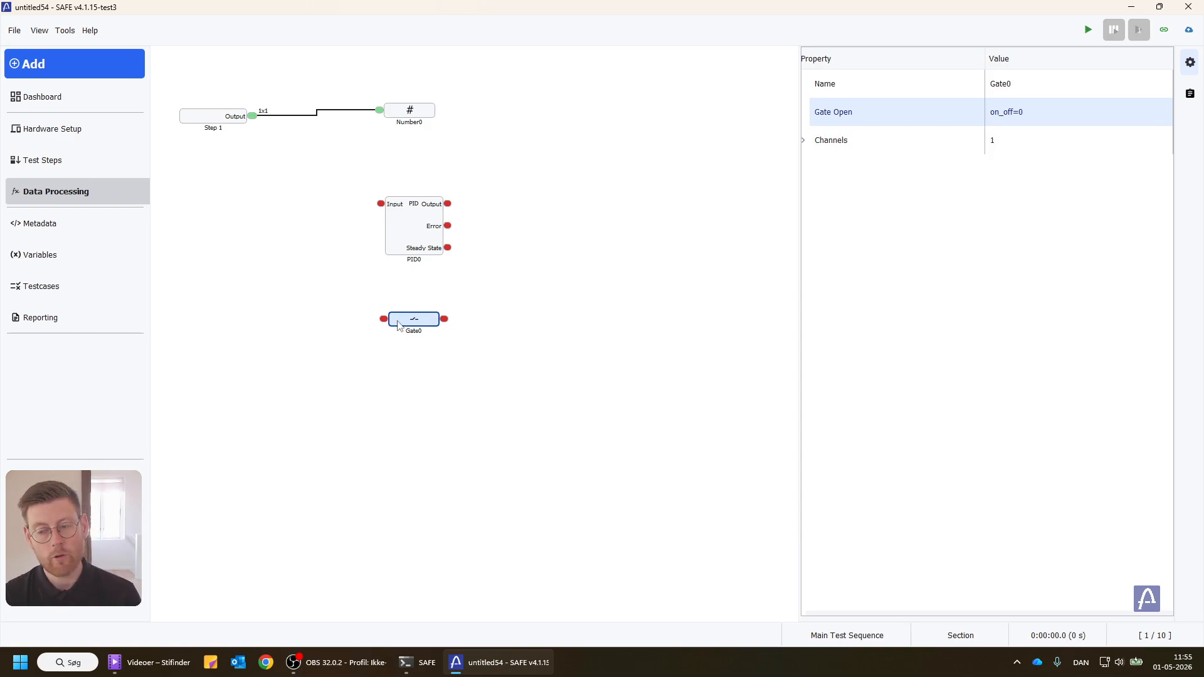
# Step: Check the Output and on_off variables in the variable editor
pyautogui.click(71, 250)
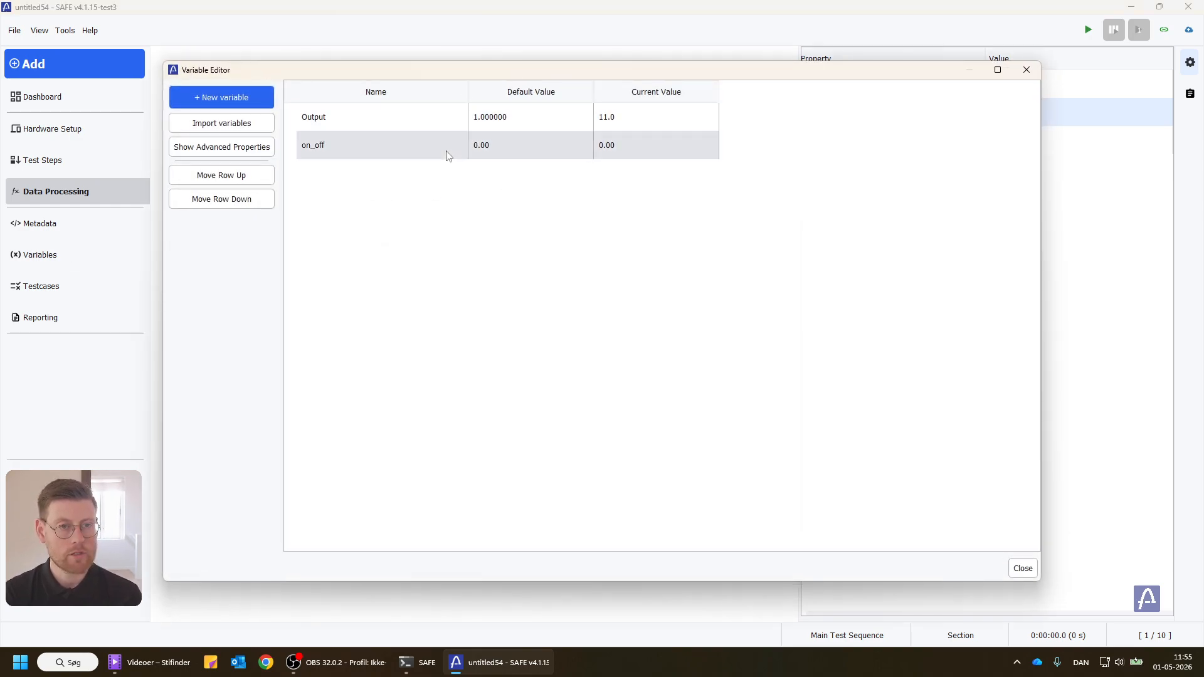
pyautogui.click(1027, 69)
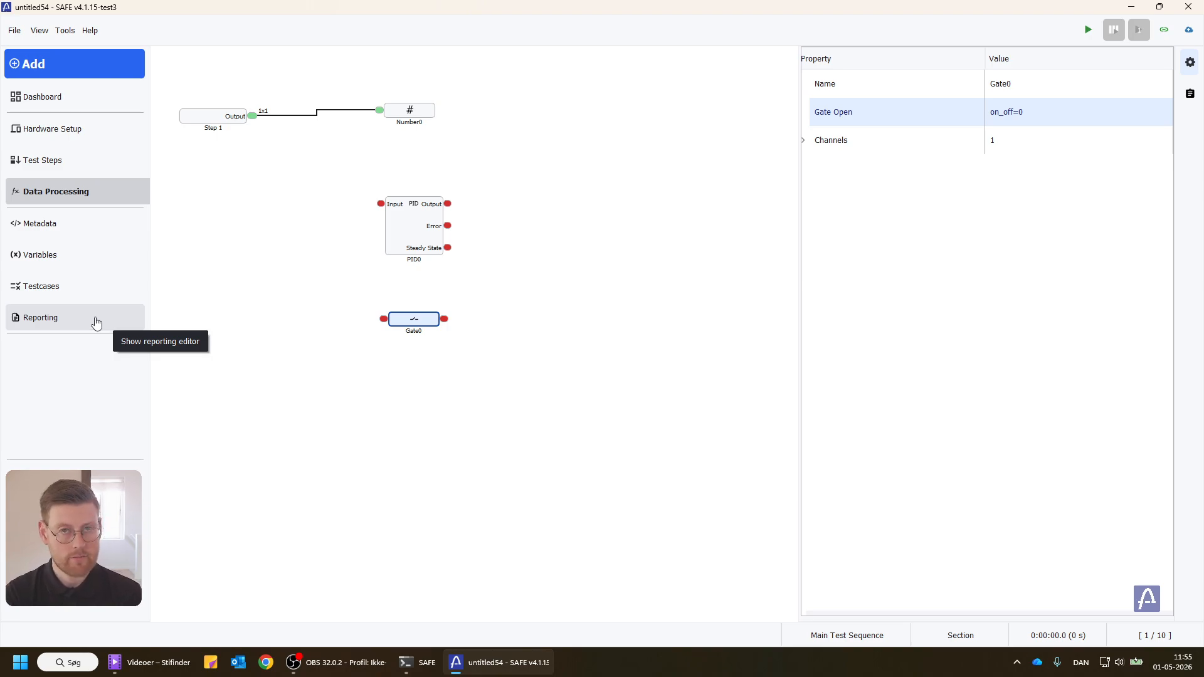
# Step: Add a report export of category Variable, keeping its data source and data type at All
pyautogui.click(95, 319)
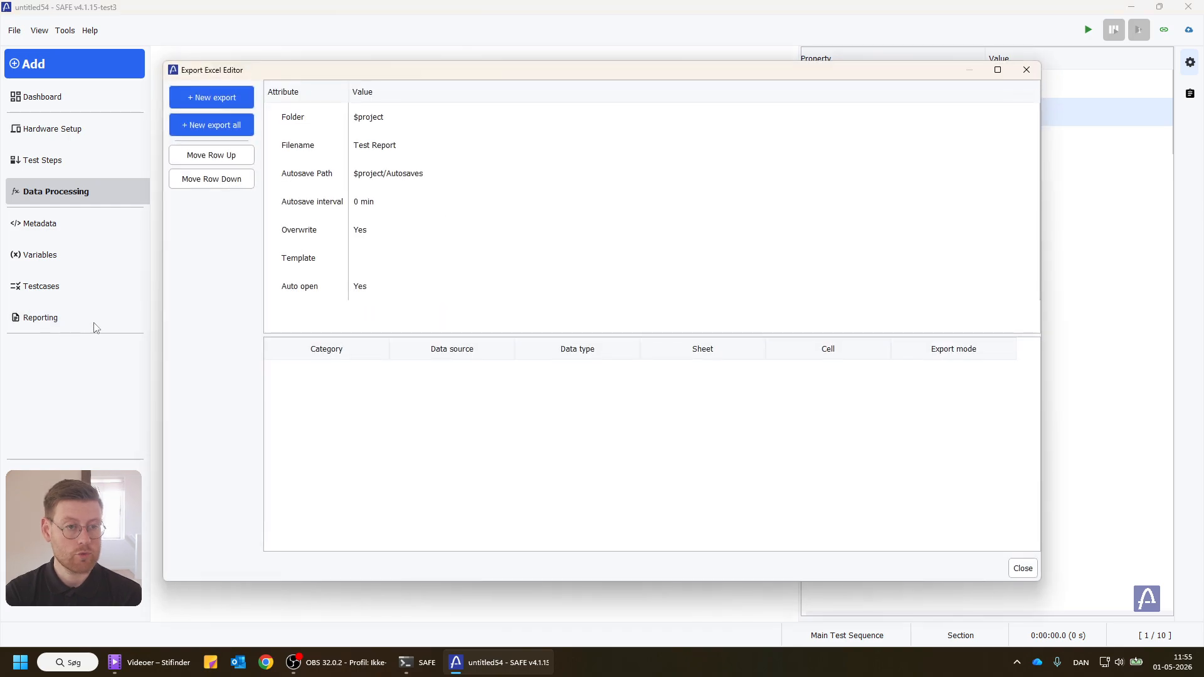
pyautogui.click(208, 96)
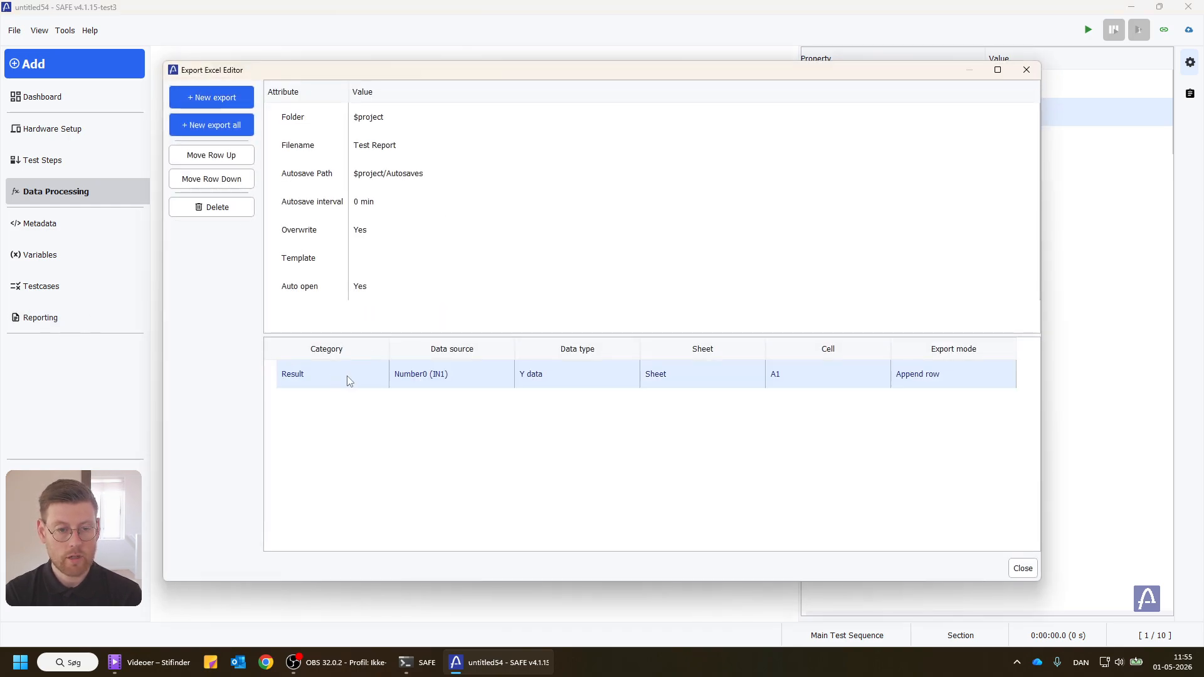
pyautogui.click(338, 378)
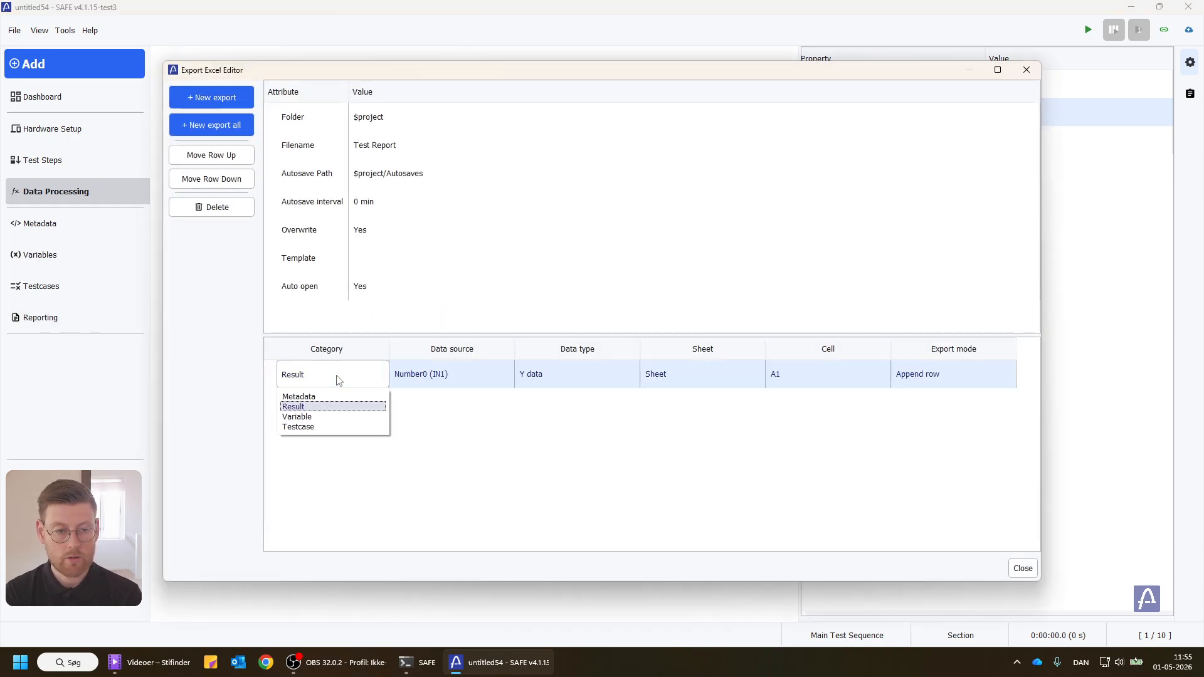
pyautogui.click(316, 417)
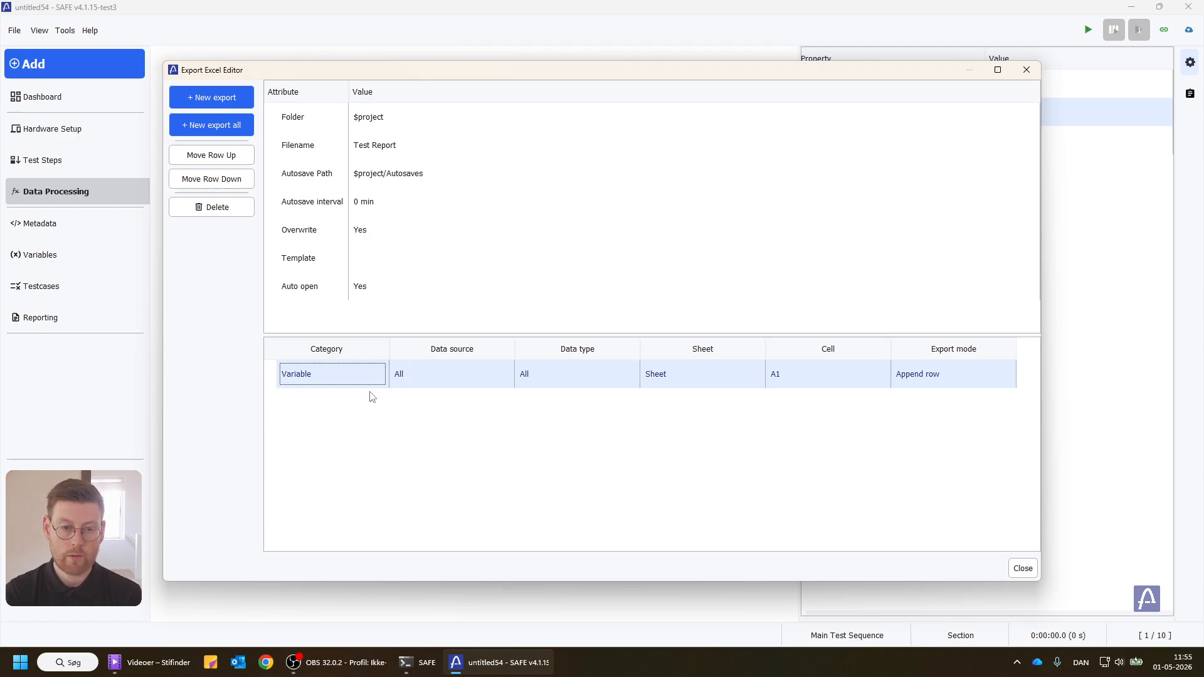
pyautogui.click(414, 381)
pyautogui.click(415, 378)
pyautogui.click(556, 376)
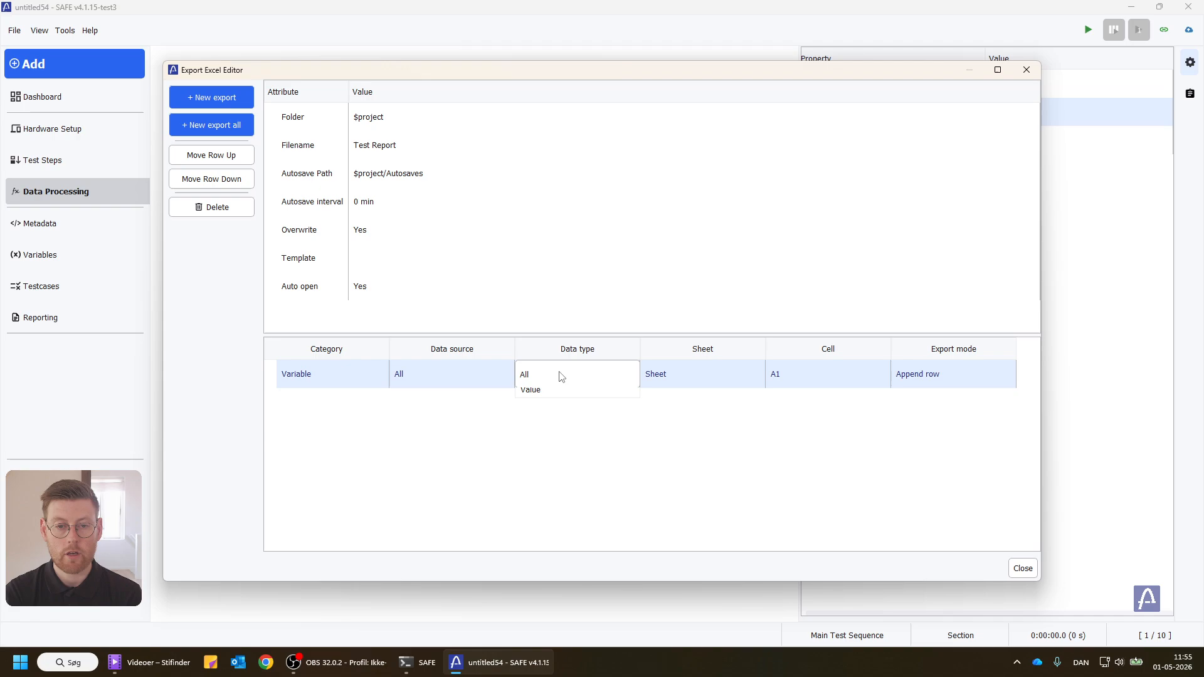
pyautogui.click(550, 376)
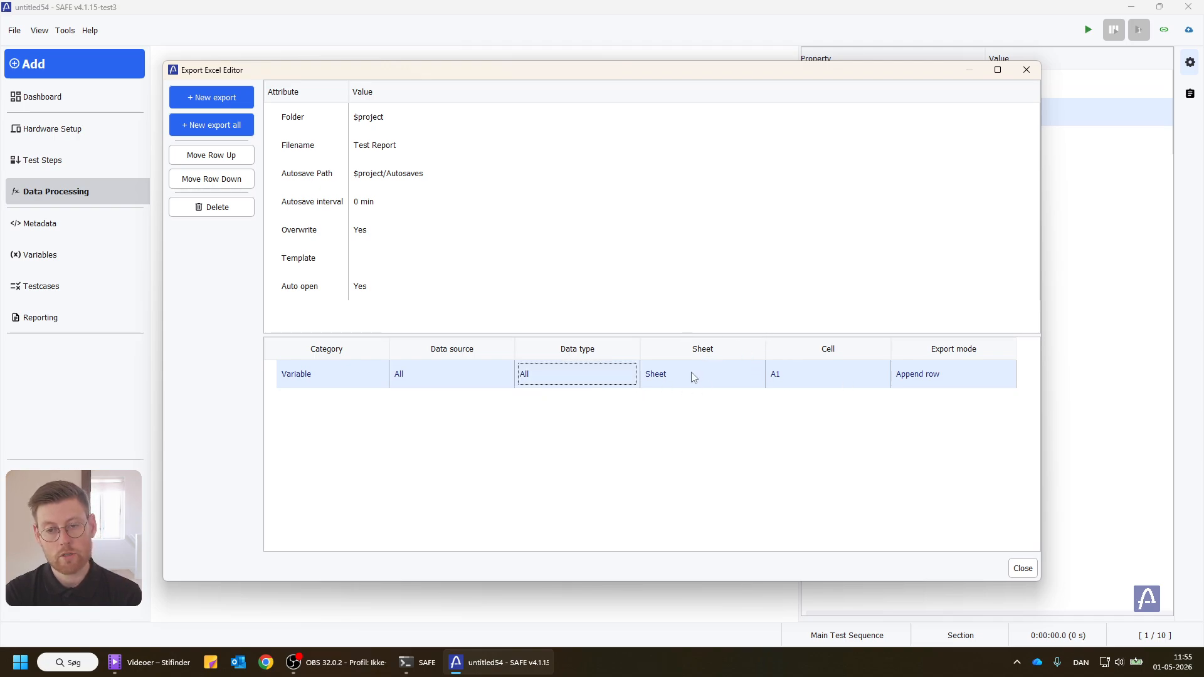
# Step: Set the variable export's sheet name to Variables and close the report export editor
pyautogui.click(815, 373)
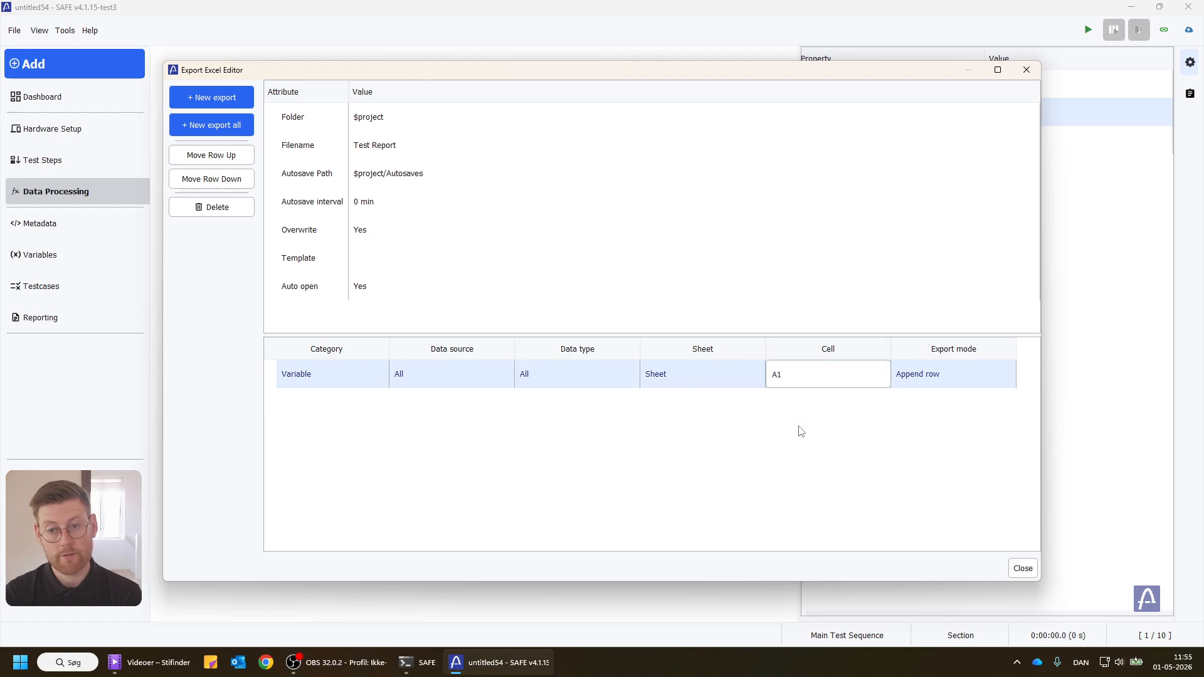
pyautogui.click(686, 375)
pyautogui.write('Vari')
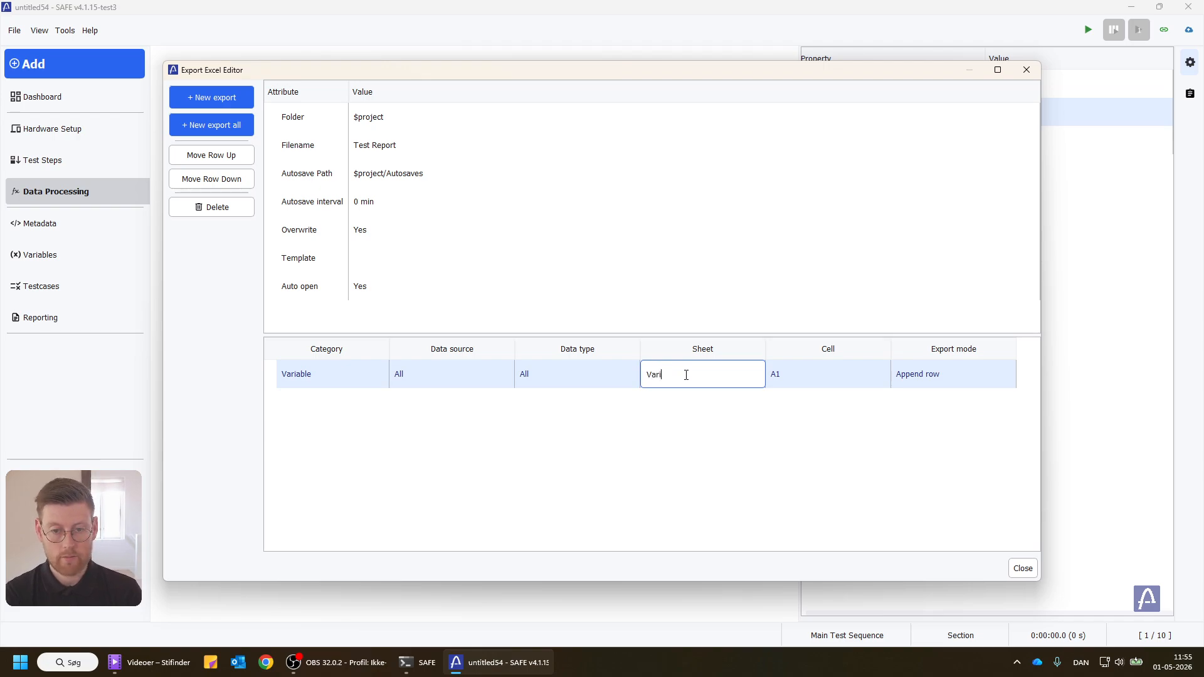
pyautogui.write('ables')
pyautogui.press('Return')
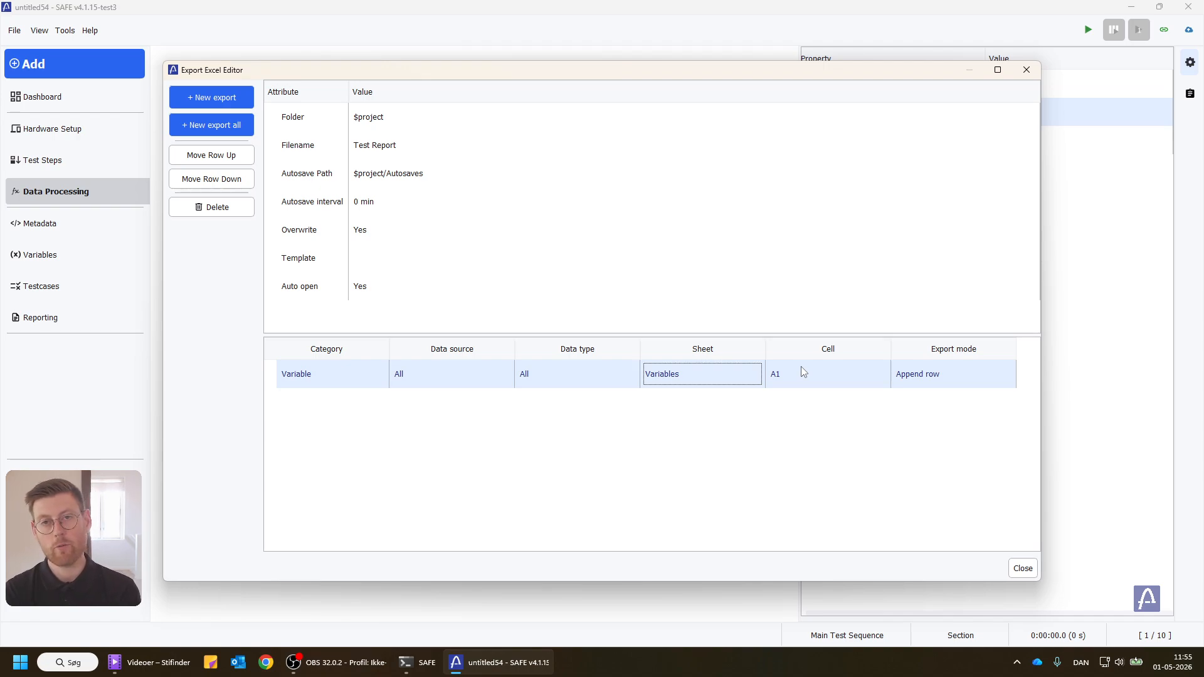
pyautogui.click(1025, 73)
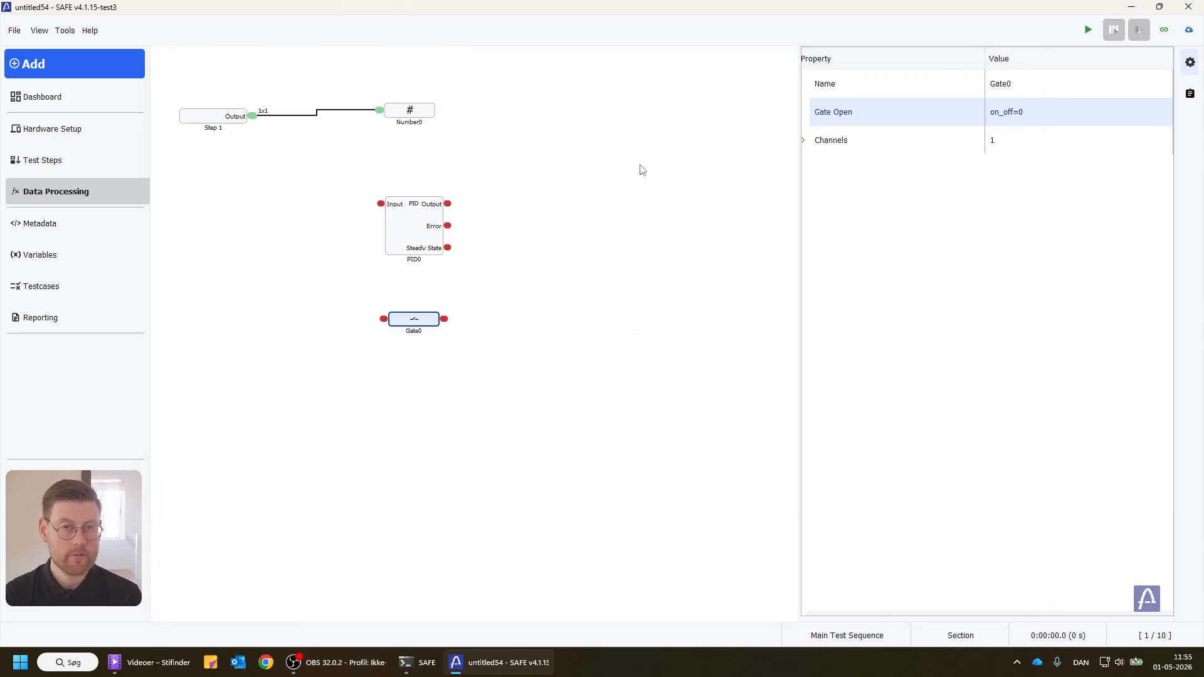